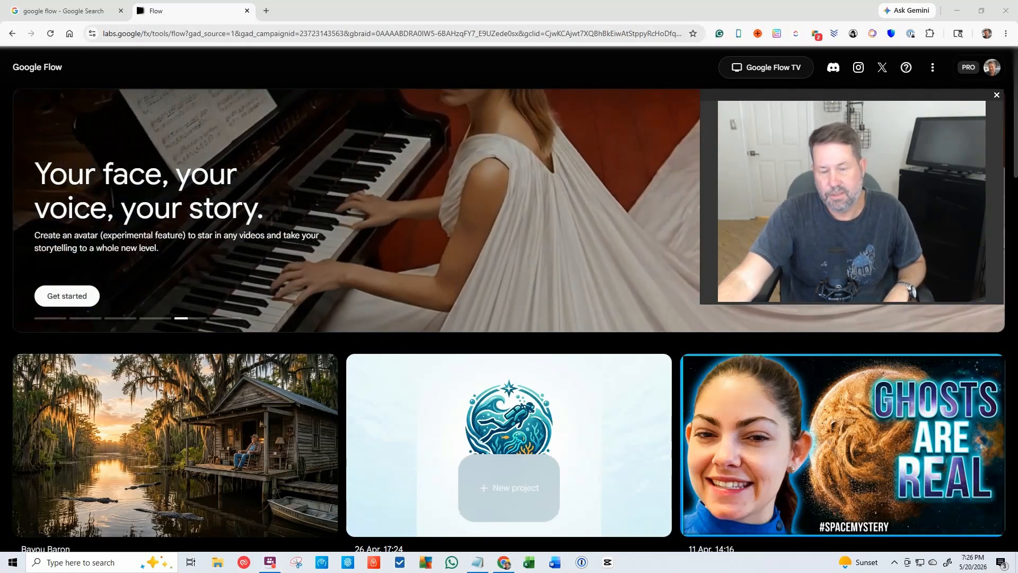
Step: Look through the existing projects and create a new project
{"action": "scroll", "coordinate": [619, 334], "scroll_direction": "down", "scroll_amount": 7}
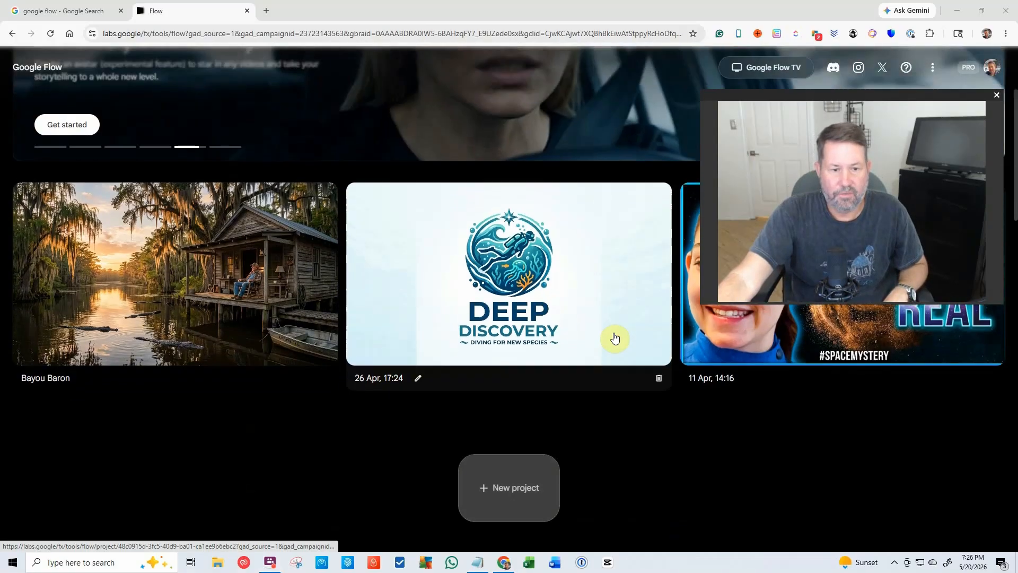
{"action": "scroll", "coordinate": [615, 338], "scroll_direction": "down", "scroll_amount": 9}
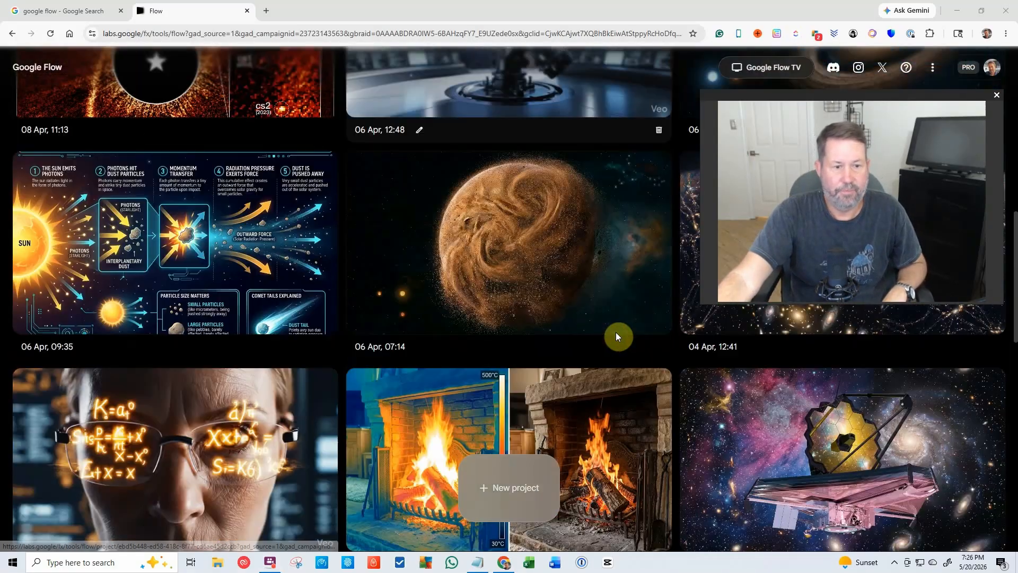
{"action": "scroll", "coordinate": [616, 335], "scroll_direction": "down", "scroll_amount": 4}
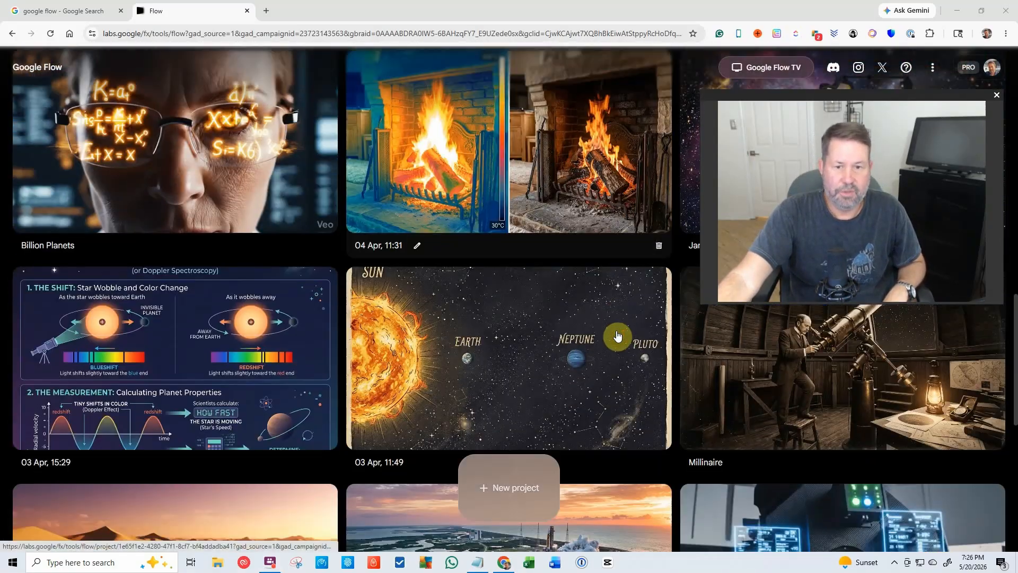
{"action": "scroll", "coordinate": [618, 334], "scroll_direction": "down", "scroll_amount": 1}
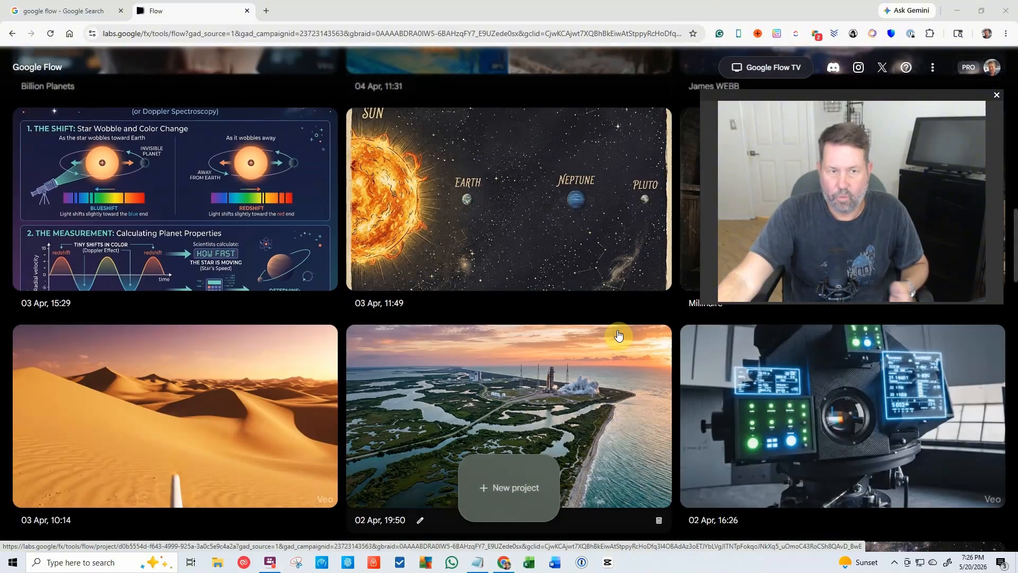
{"action": "scroll", "coordinate": [618, 334], "scroll_direction": "up", "scroll_amount": 5}
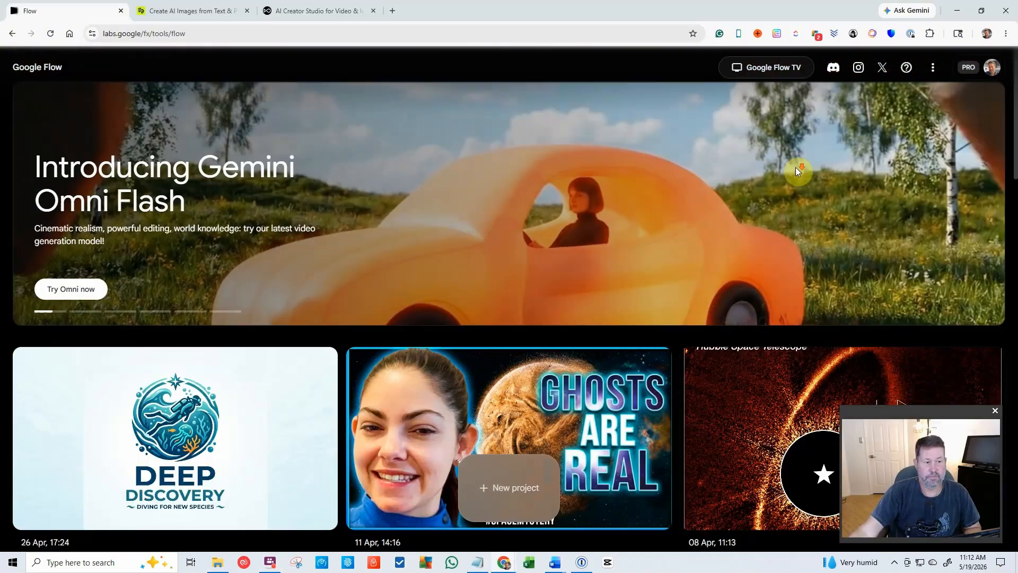
{"action": "scroll", "coordinate": [795, 170], "scroll_direction": "down", "scroll_amount": 5}
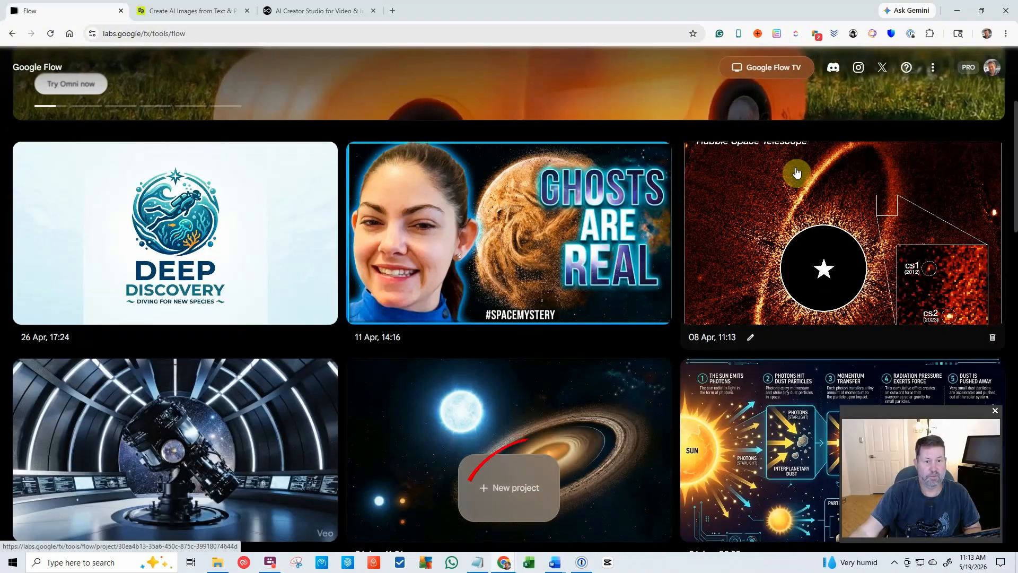
{"action": "left_click", "coordinate": [518, 492]}
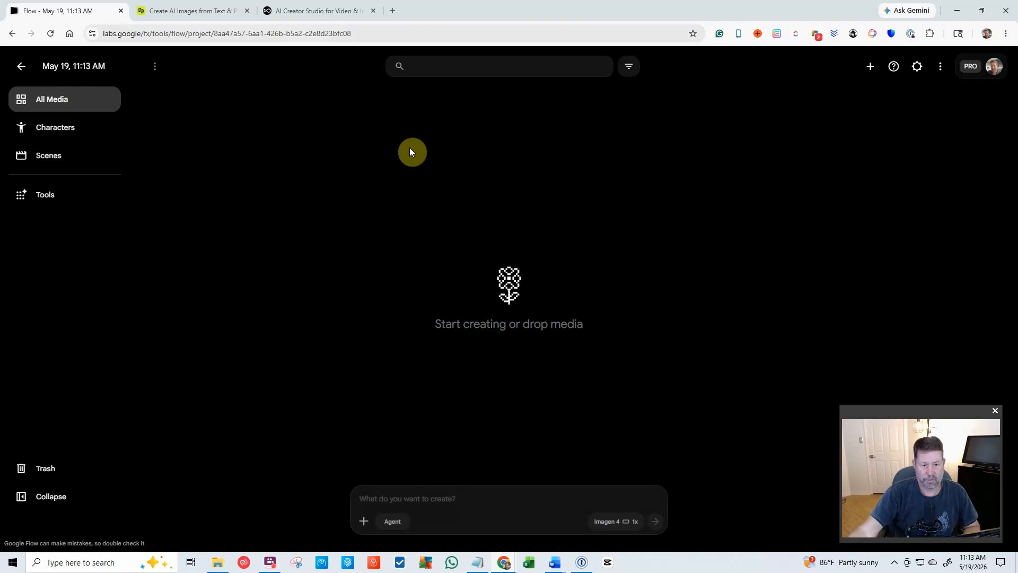
Step: Set the image generation model to Nano Banana 2, leaving agent mode off
{"action": "left_click", "coordinate": [395, 521]}
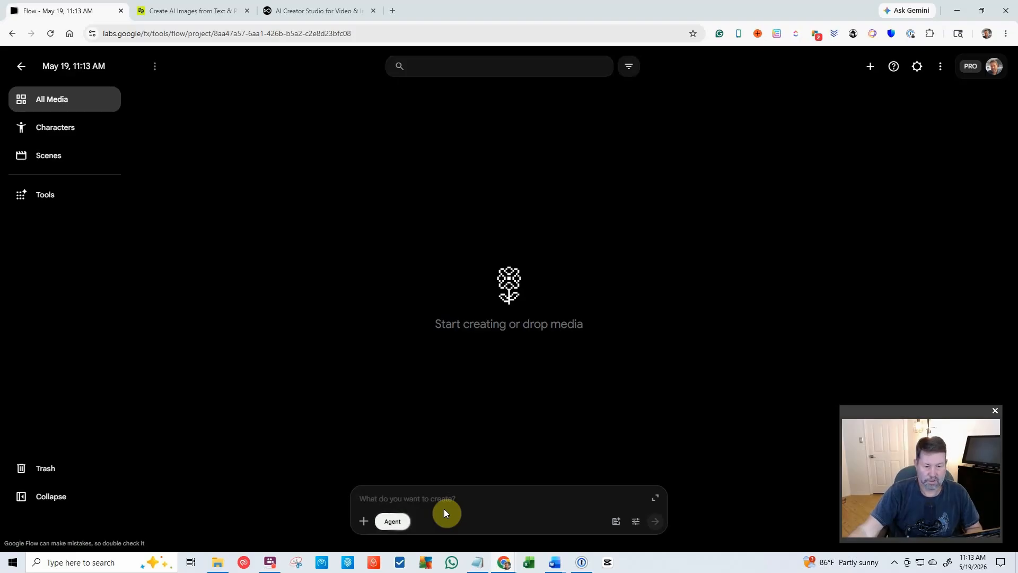
{"action": "left_click", "coordinate": [406, 523]}
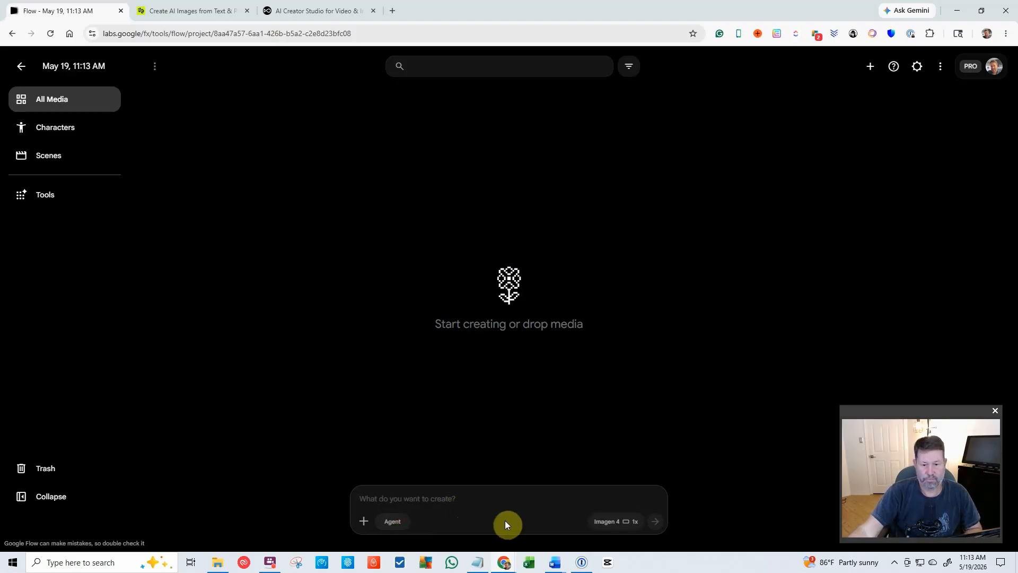
{"action": "left_click", "coordinate": [605, 523]}
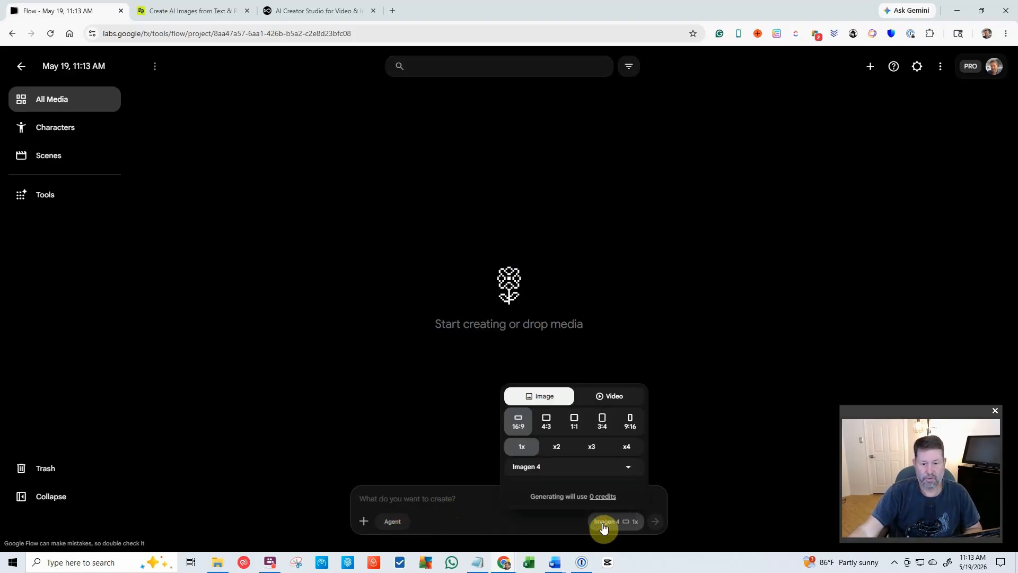
{"action": "left_click", "coordinate": [631, 469]}
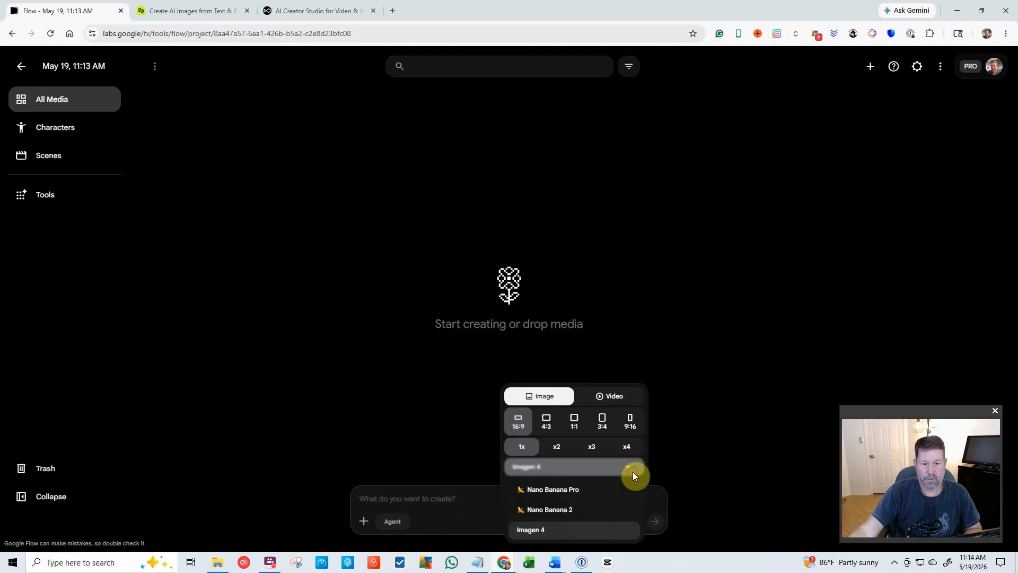
{"action": "left_click", "coordinate": [597, 512]}
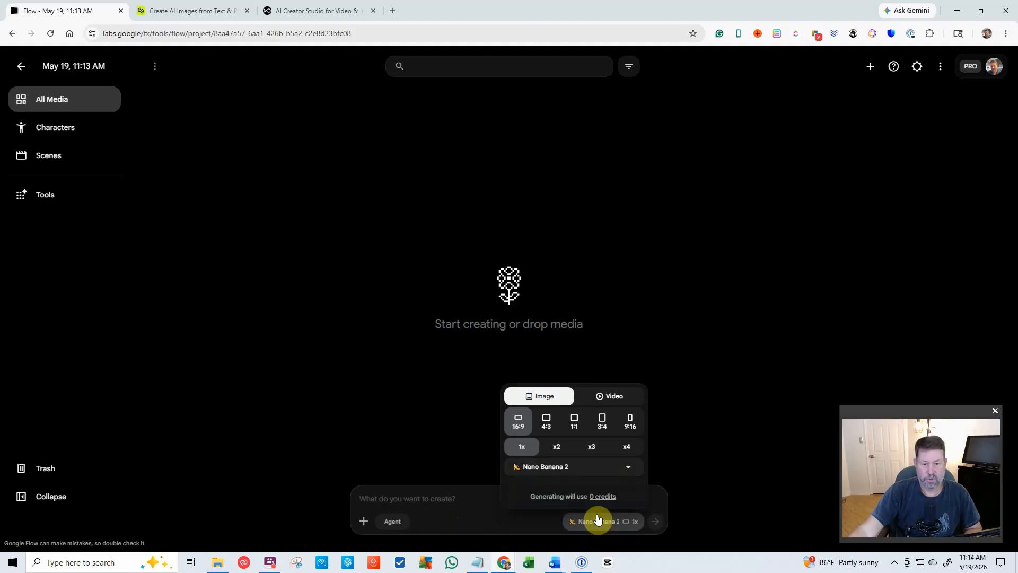
{"action": "left_click", "coordinate": [599, 472]}
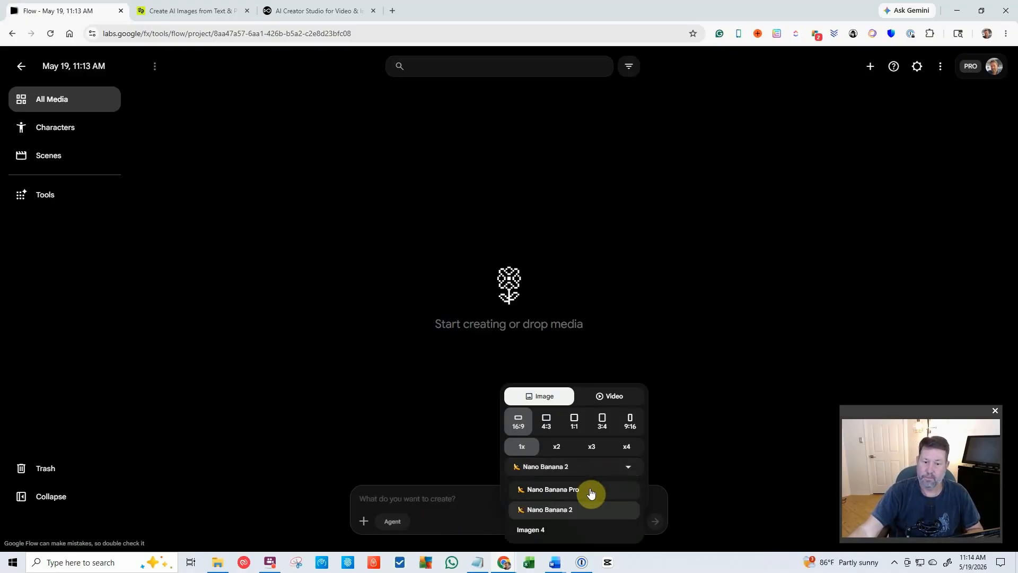
{"action": "left_click", "coordinate": [572, 466]}
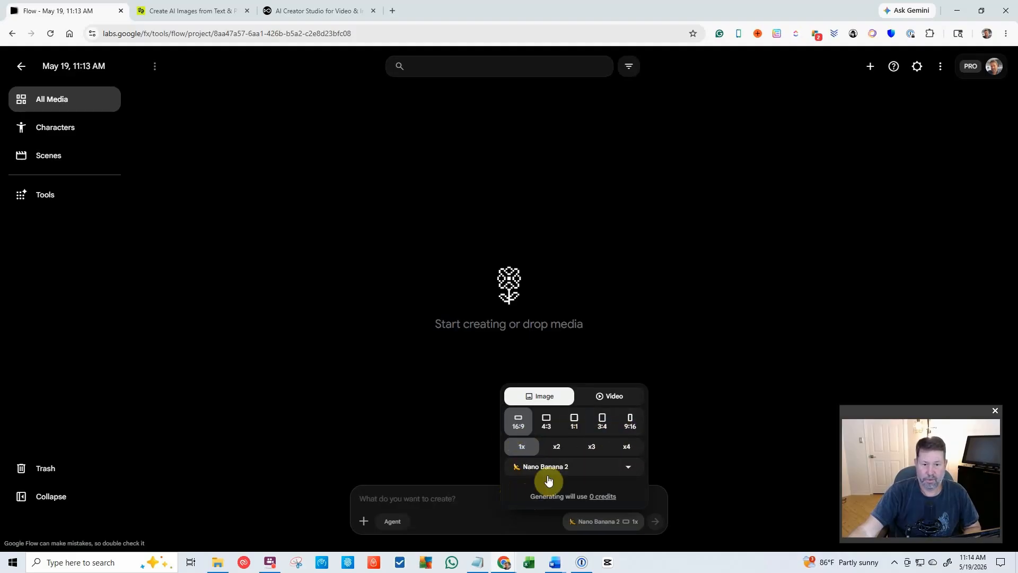
Step: Compare the generation settings and credit costs of Video and Image modes, trying 9:16 for video and returning to 16:9 images
{"action": "left_click", "coordinate": [613, 402]}
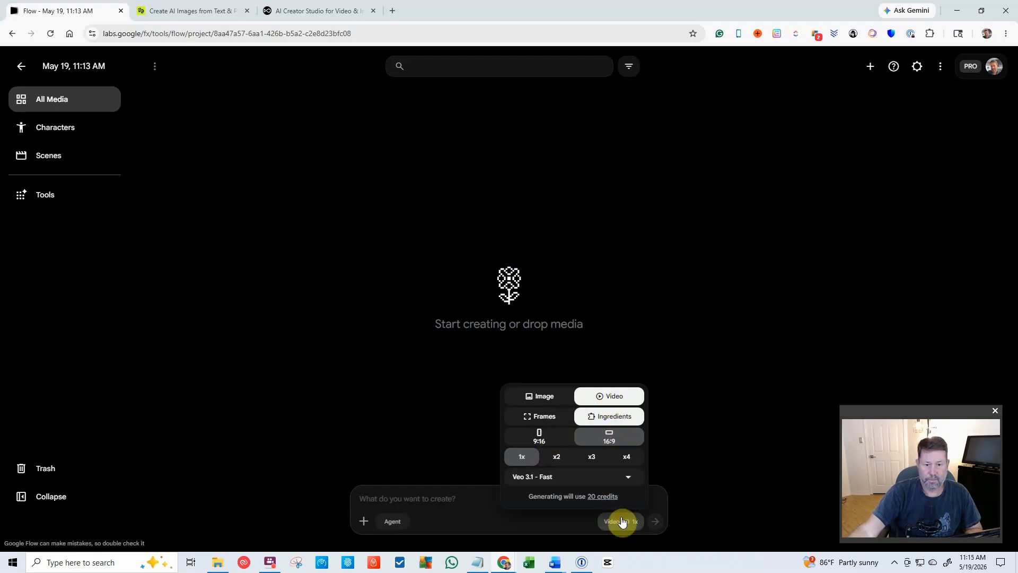
{"action": "left_click", "coordinate": [534, 399]}
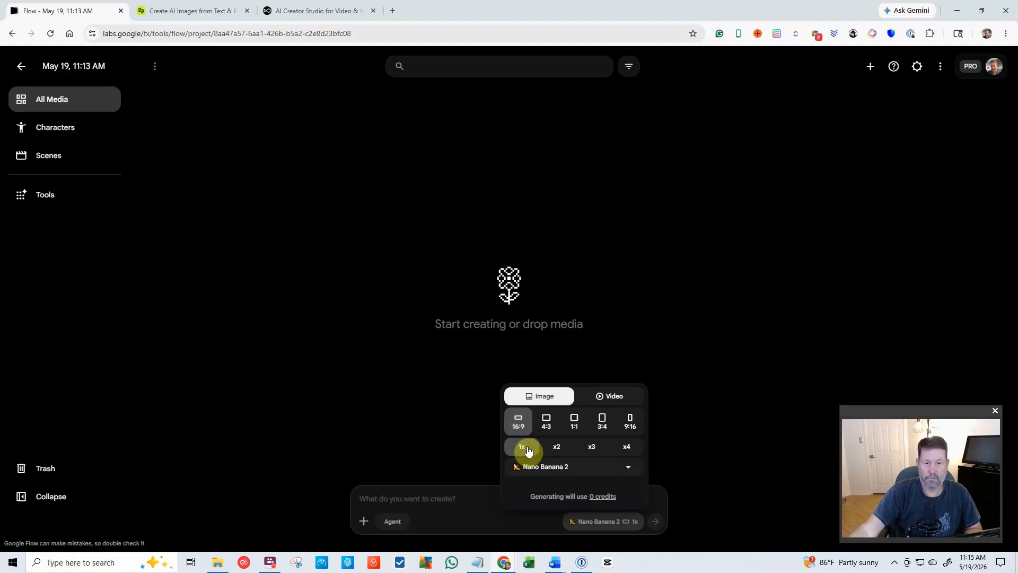
{"action": "left_click", "coordinate": [606, 475]}
{"action": "left_click", "coordinate": [606, 476]}
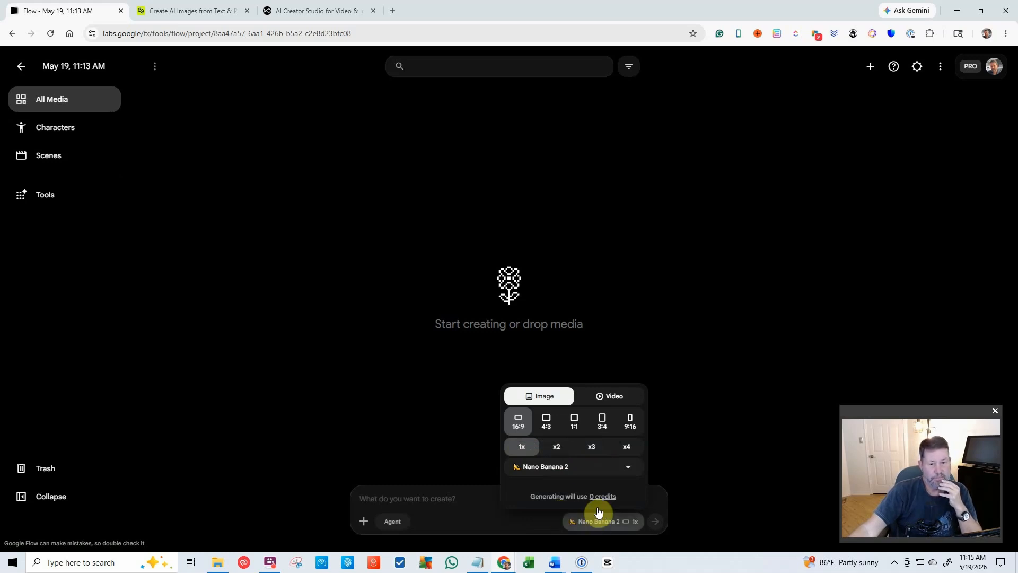
{"action": "left_click", "coordinate": [606, 402]}
{"action": "left_click", "coordinate": [539, 441]}
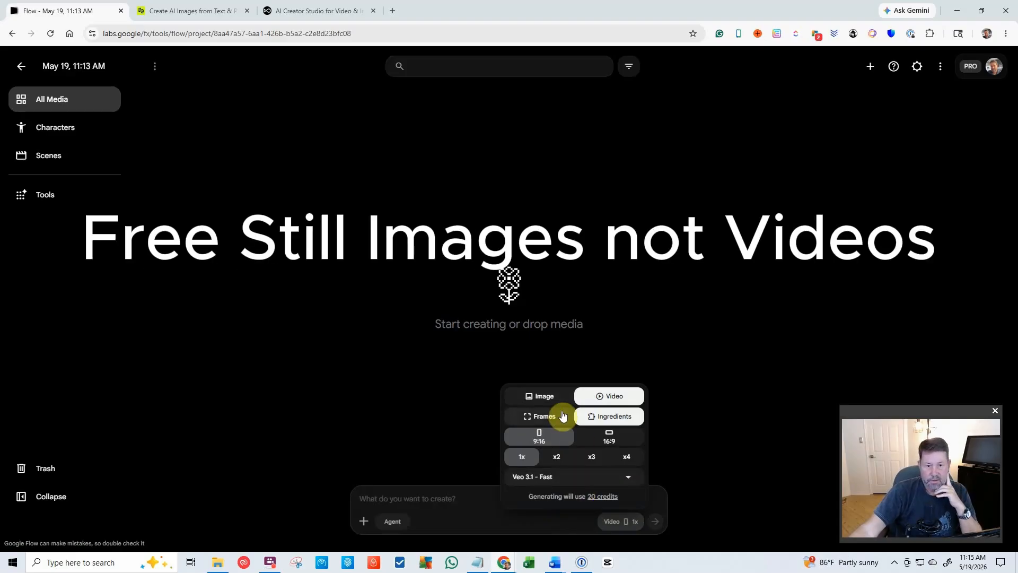
{"action": "left_click", "coordinate": [545, 396]}
{"action": "left_click", "coordinate": [519, 426]}
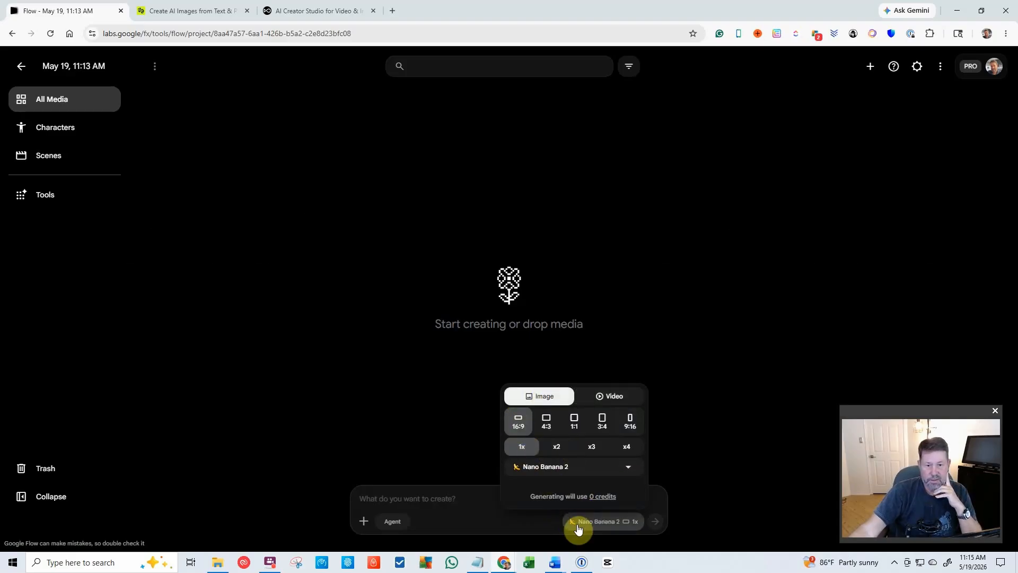
{"action": "left_click", "coordinate": [495, 510]}
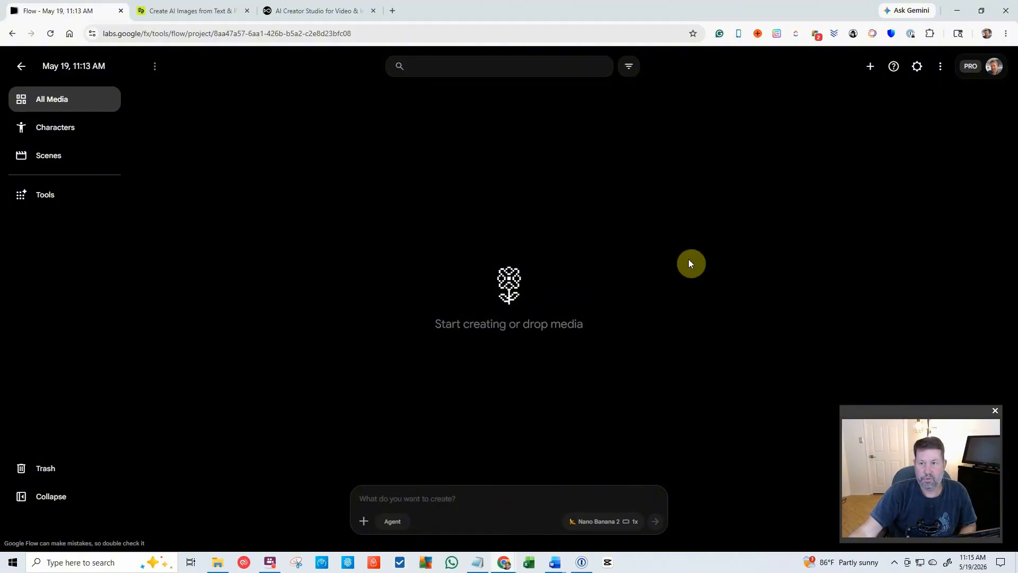
Step: Check the account's remaining AI credits and close the account details
{"action": "left_click", "coordinate": [871, 67]}
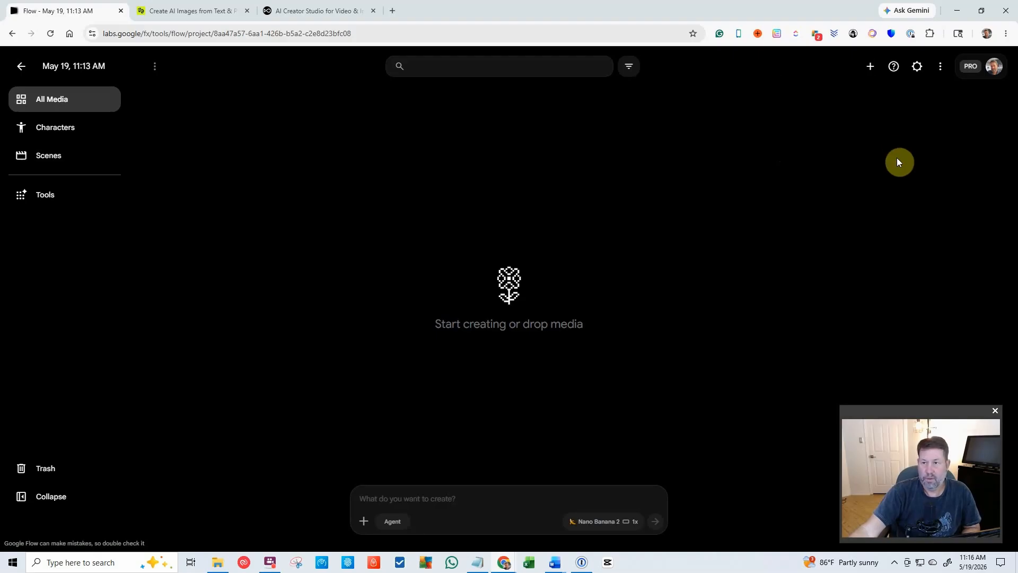
{"action": "left_click", "coordinate": [966, 66]}
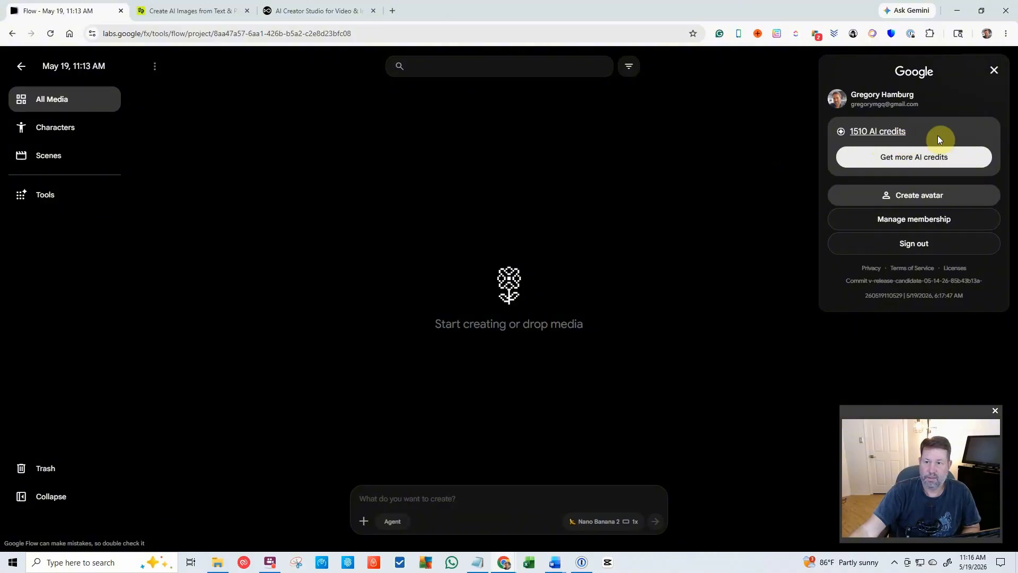
{"action": "left_click", "coordinate": [993, 71]}
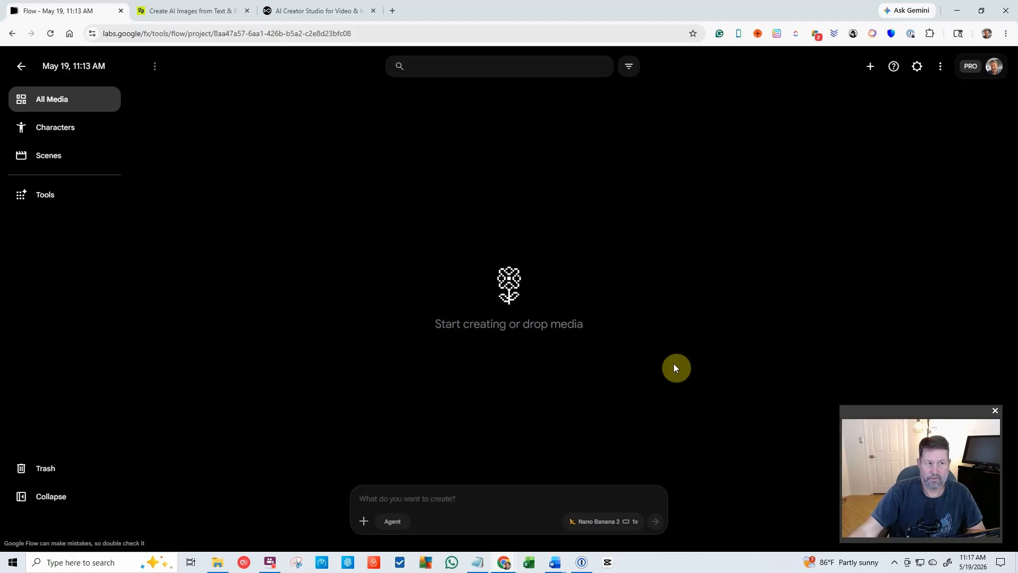
Step: Enter a prompt for a cinematic website hero image of a weathered stilted shed on a golden-hour Louisiana bayou, with a Cajun man and alligators
{"action": "left_click", "coordinate": [490, 497]}
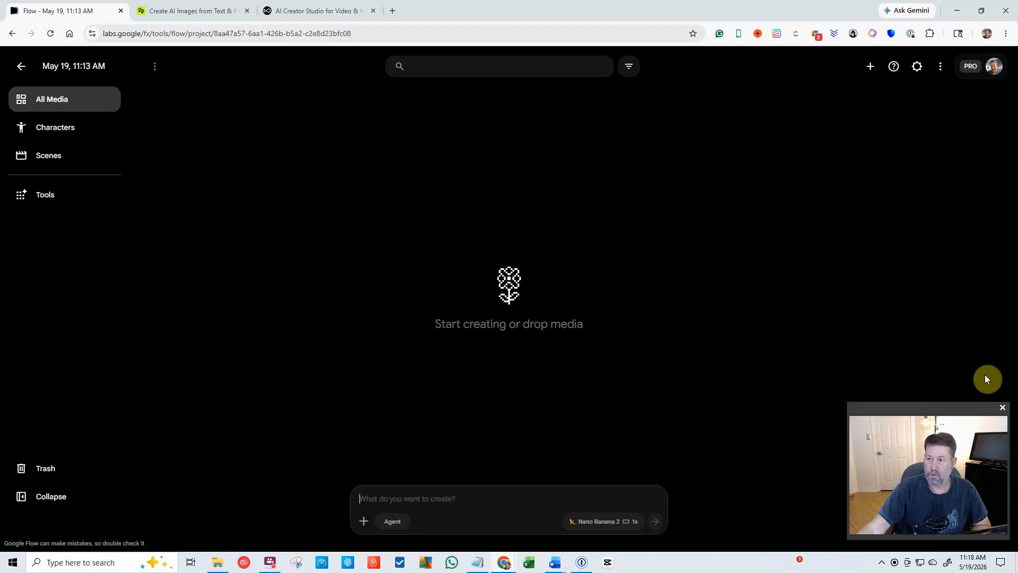
{"action": "key", "text": "alt+Tab"}
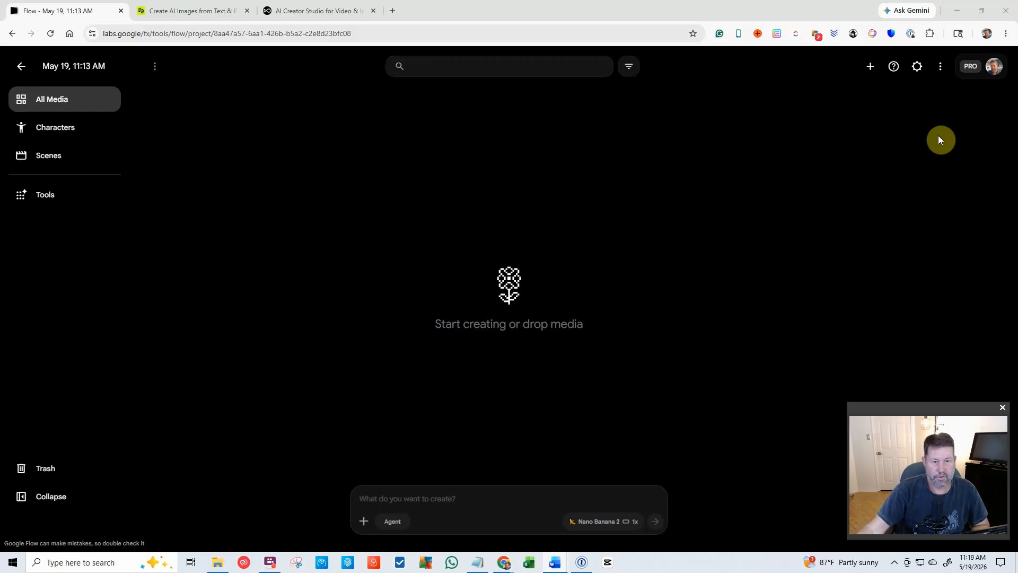
{"action": "left_click", "coordinate": [522, 502]}
{"action": "type", "text": "Cinematic, ultra-detailed hero image for a website. A rustic, weathered wooden shed built on stilts over a serene Louisiana bayou at golden hour. On the front porch, a classic older Cajun man with a weathered, kind face relaxes in a wooden rocking chair, looking out over the water. The swamp is alive with a few alligators gliding through the glassy, dark water. Giant, ancient live oak trees and weeping willow trees frame the scene, draped in delicate, hanging Spanish moss that catches the warm, late-afternoon sunlight. The atmosphere is peaceful, mysterious, and deeply authentic to the deep south. Photorealistic, wide-angle cinematic composition, 8k resolution, rich textures, and dramatic volumetric lighting."}
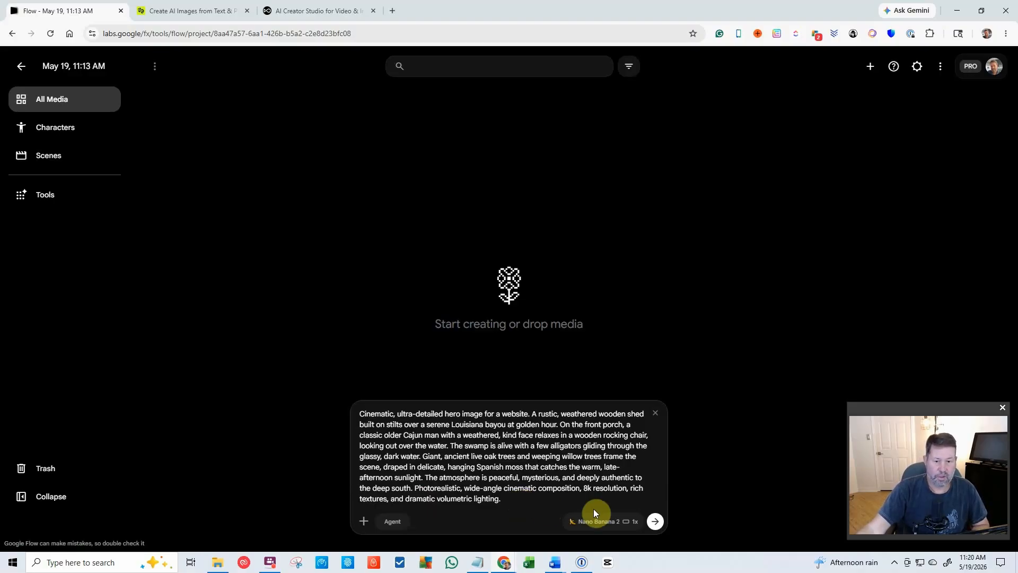
Step: Set the output count to x2, check the credits and settings, and generate the 16:9 images with Nano Banana 2
{"action": "left_click", "coordinate": [610, 522]}
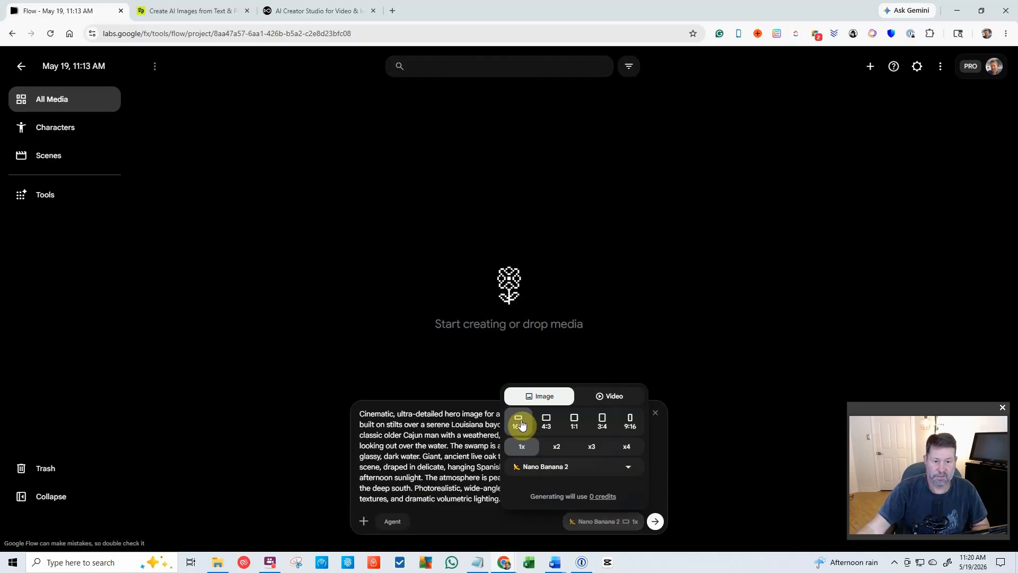
{"action": "left_click", "coordinate": [563, 455]}
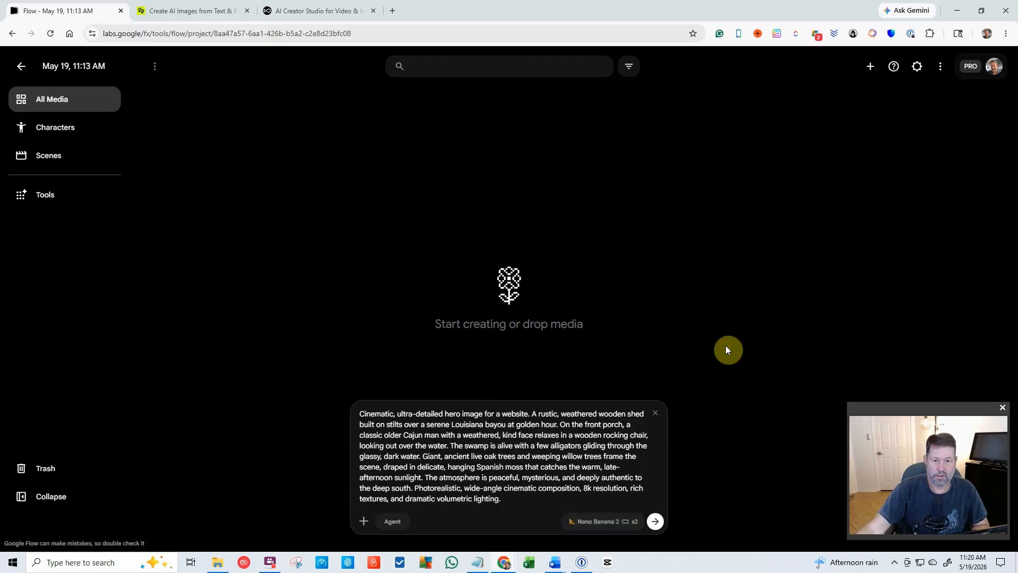
{"action": "left_click", "coordinate": [972, 66]}
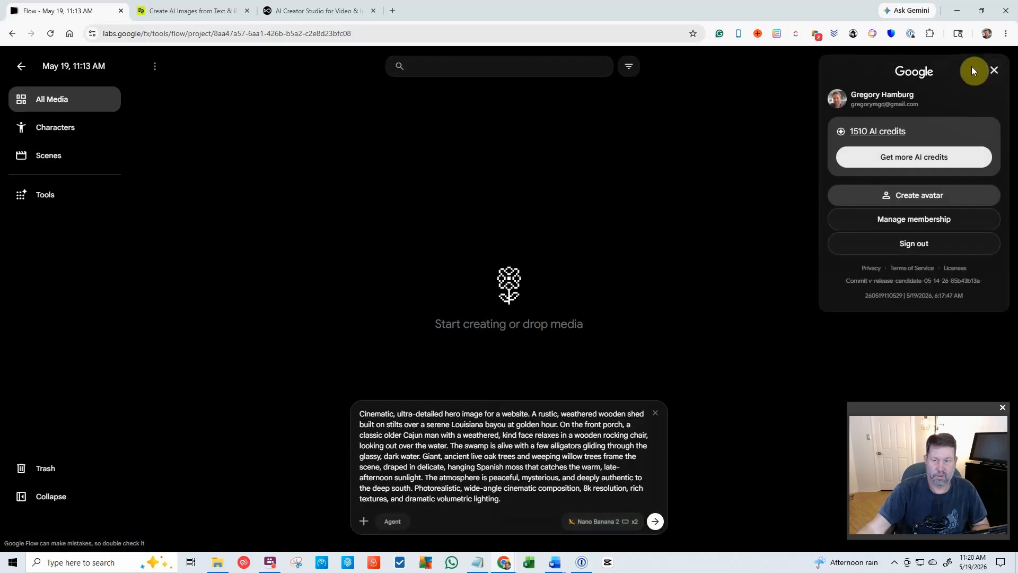
{"action": "left_click", "coordinate": [728, 447]}
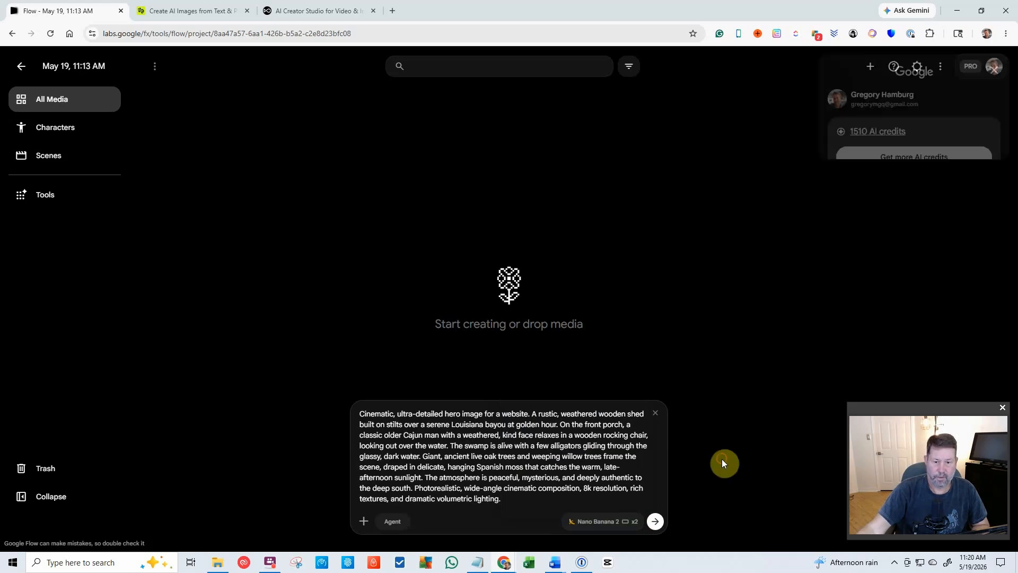
{"action": "left_click", "coordinate": [623, 523]}
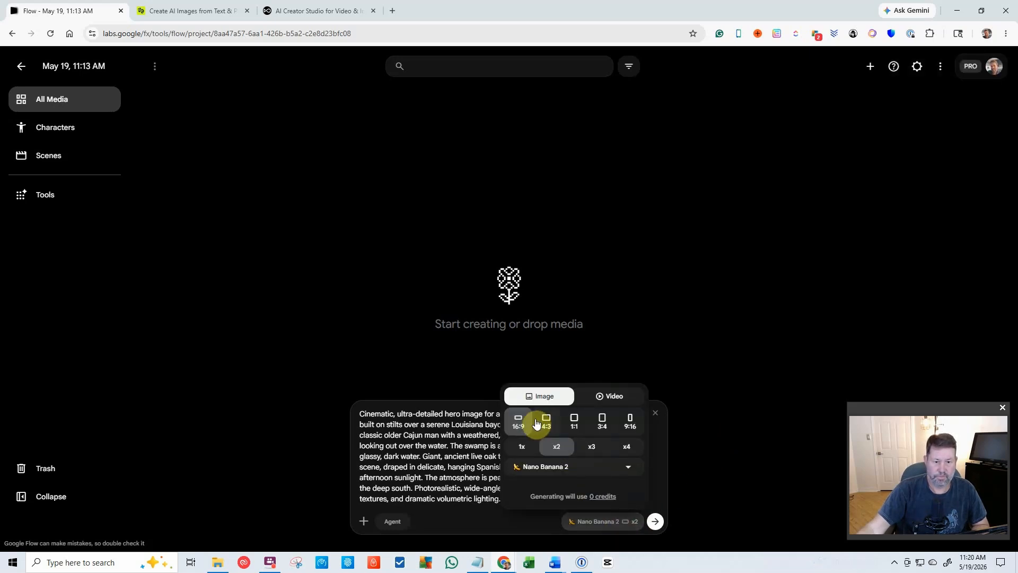
{"action": "left_click", "coordinate": [469, 520]}
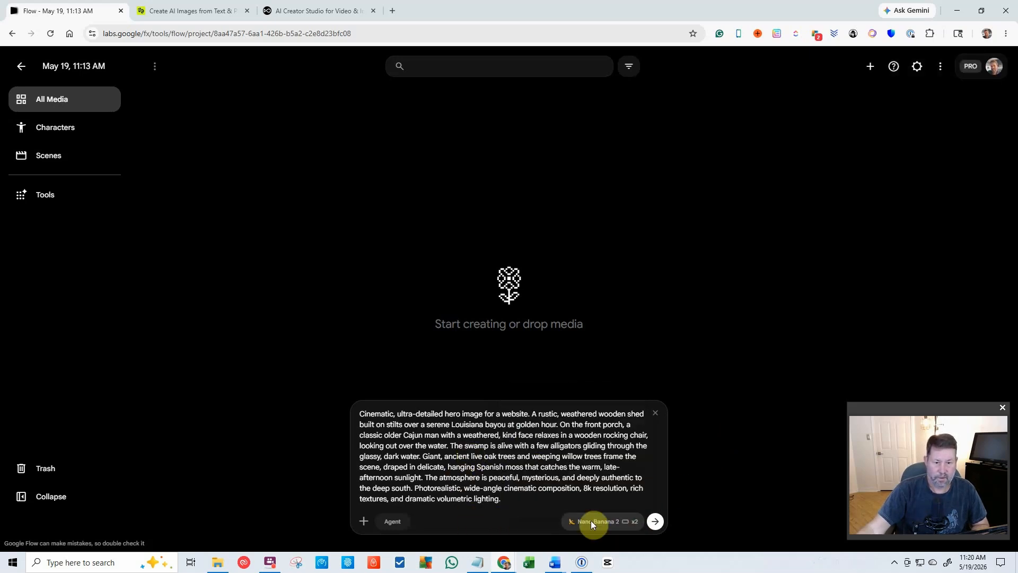
{"action": "left_click", "coordinate": [657, 526]}
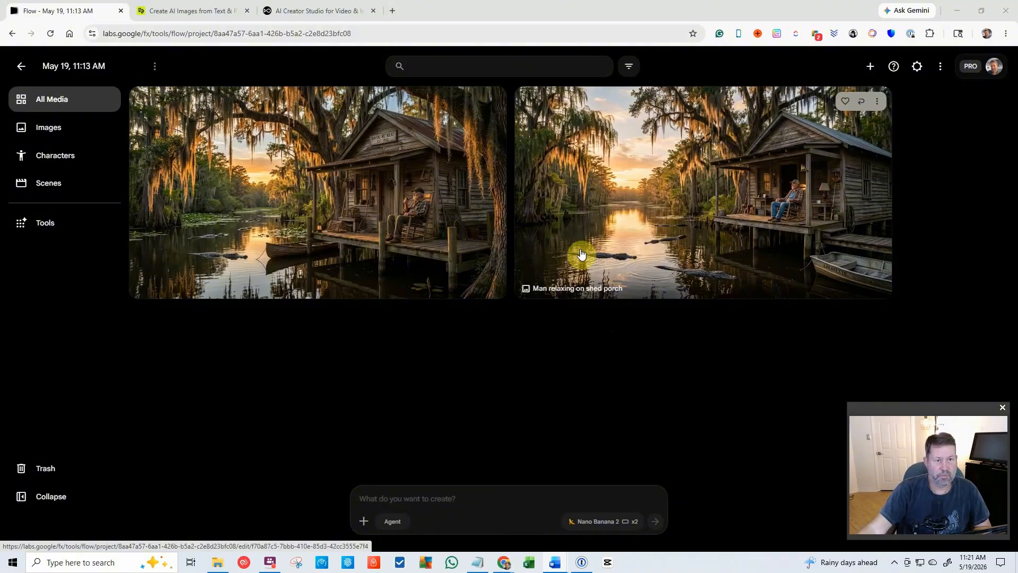
Step: Edit the image of the man relaxing on the shed porch, adding rustic, bold, all-caps BAYOU BARON lettering at the cabin's top with Nano Banana 2 at 16:9
{"action": "left_click", "coordinate": [581, 254]}
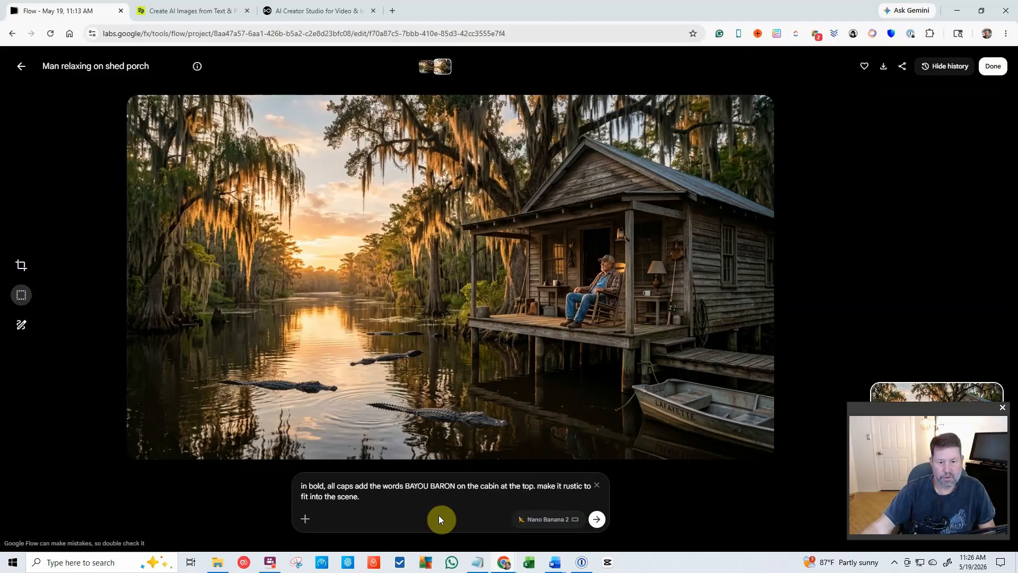
{"action": "left_click", "coordinate": [546, 519]}
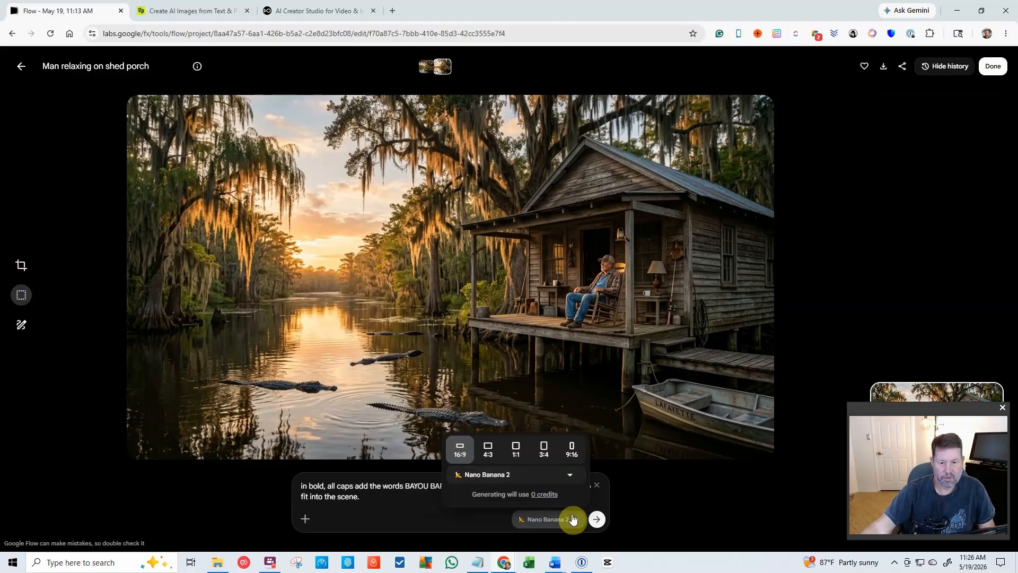
{"action": "left_click", "coordinate": [596, 519]}
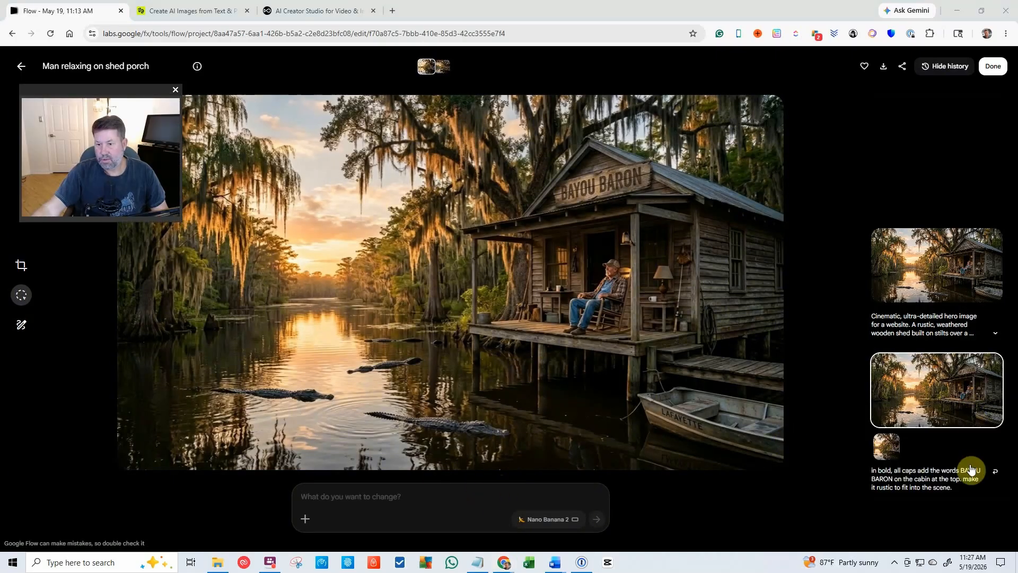
Step: Save the BAYOU BARON version from the edit history as a separate project image and return to the project's media
{"action": "mouse_move", "coordinate": [963, 376]}
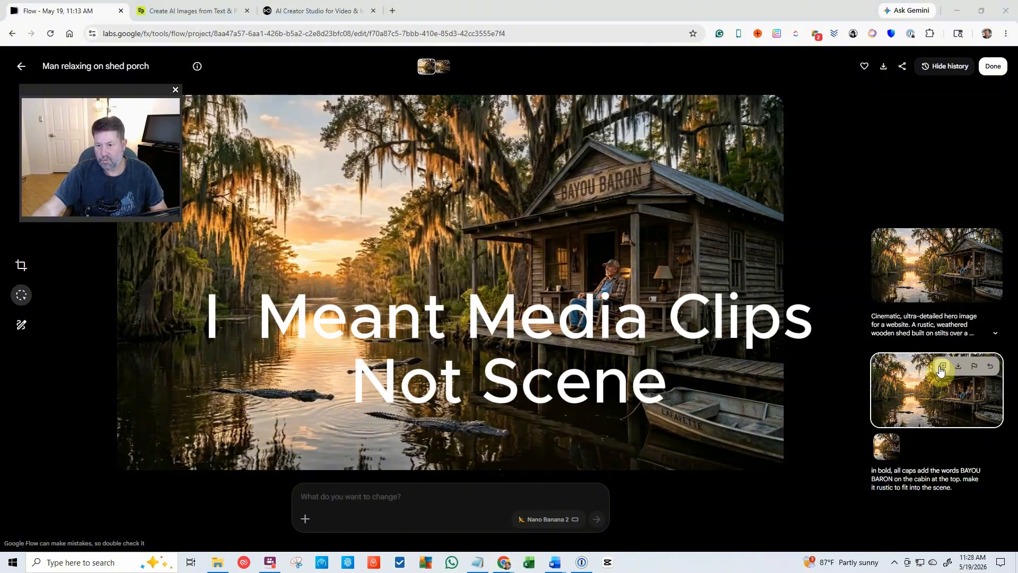
{"action": "left_click", "coordinate": [942, 366]}
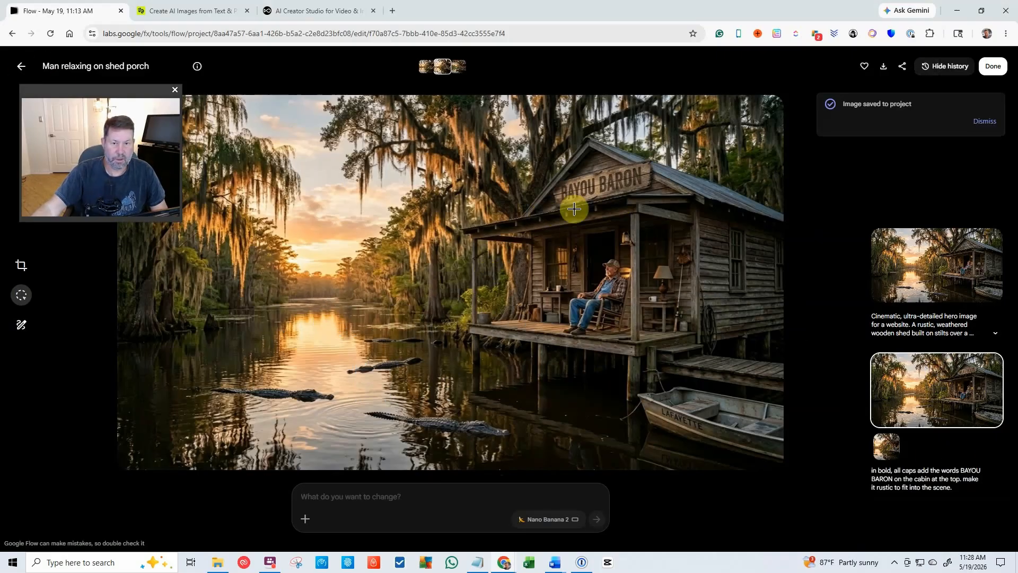
{"action": "left_click", "coordinate": [23, 68]}
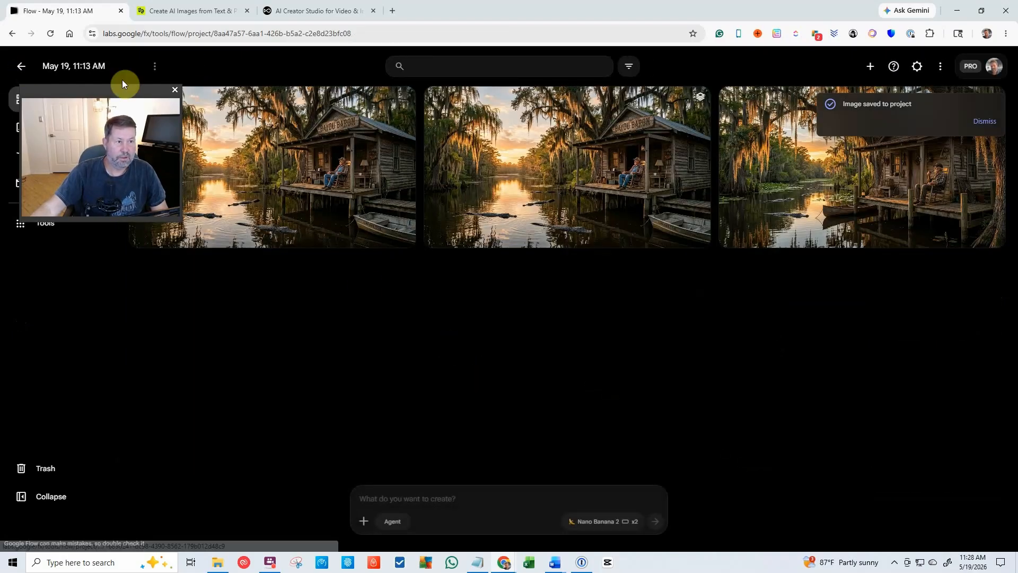
Step: Move the duplicate BAYOU BARON image and the unused alternate shed image to the trash
{"action": "left_click_drag", "start_coordinate": [126, 87], "coordinate": [907, 395]}
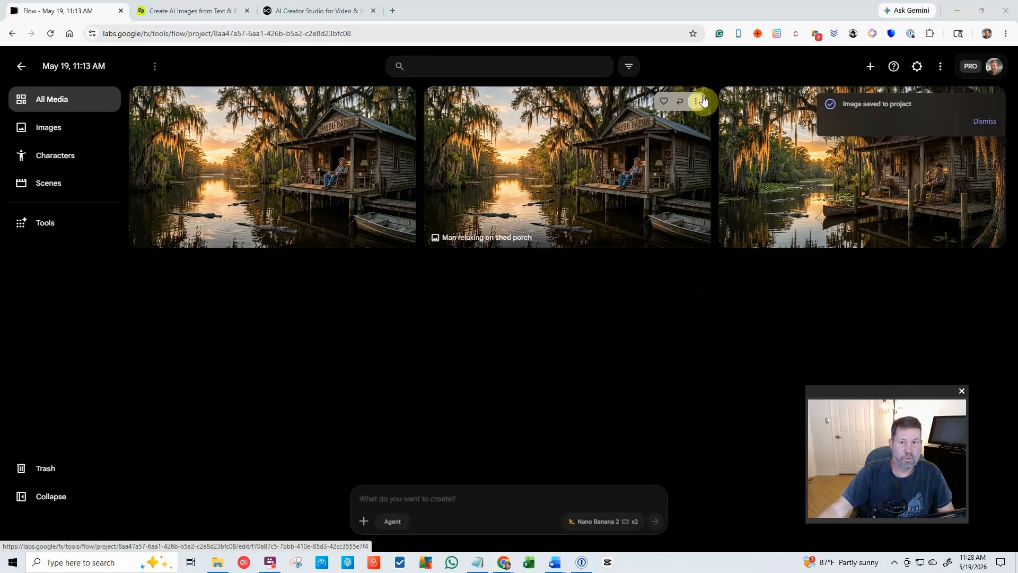
{"action": "left_click", "coordinate": [401, 102]}
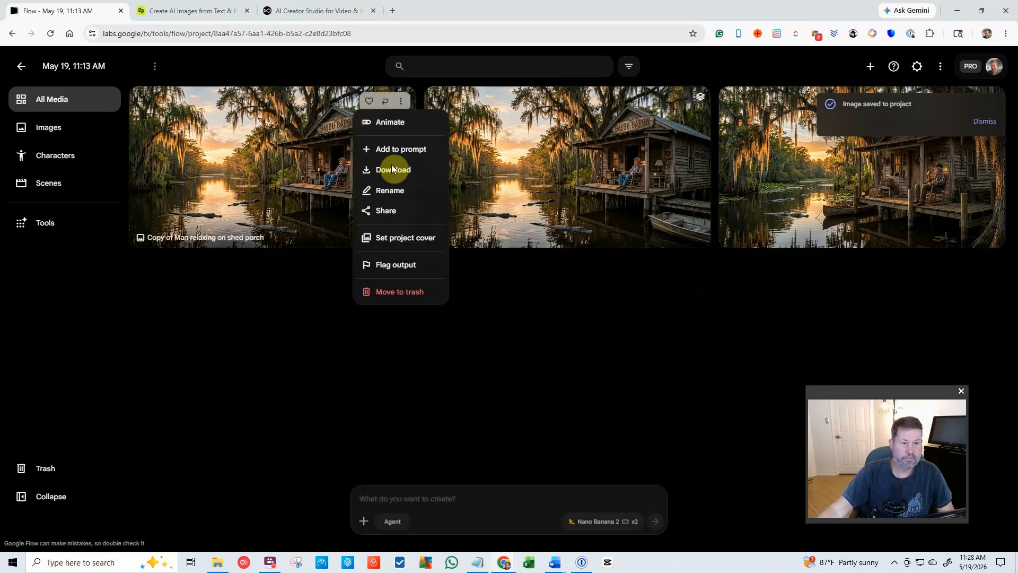
{"action": "left_click", "coordinate": [399, 291]}
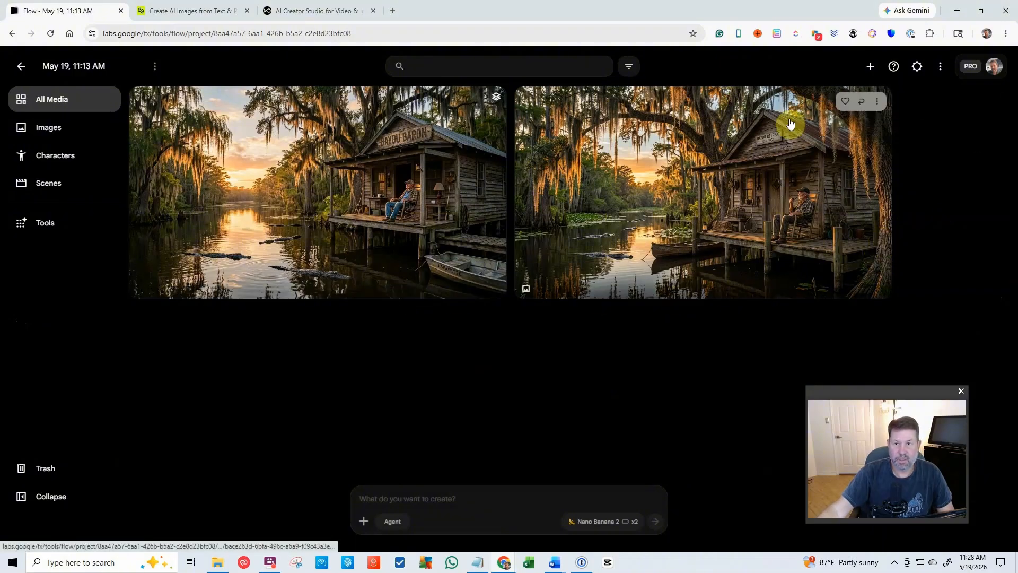
{"action": "left_click", "coordinate": [877, 101]}
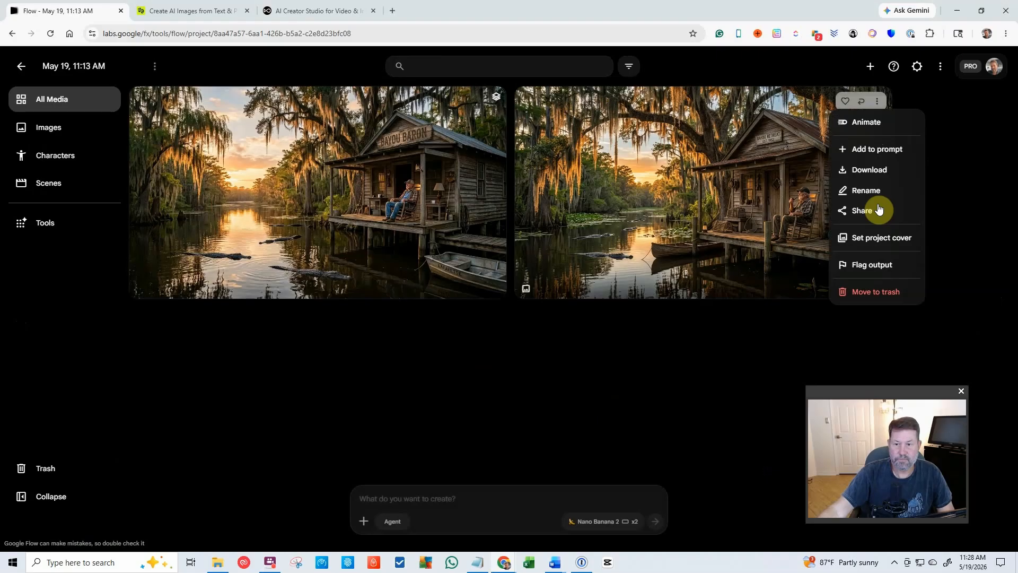
{"action": "left_click", "coordinate": [882, 291]}
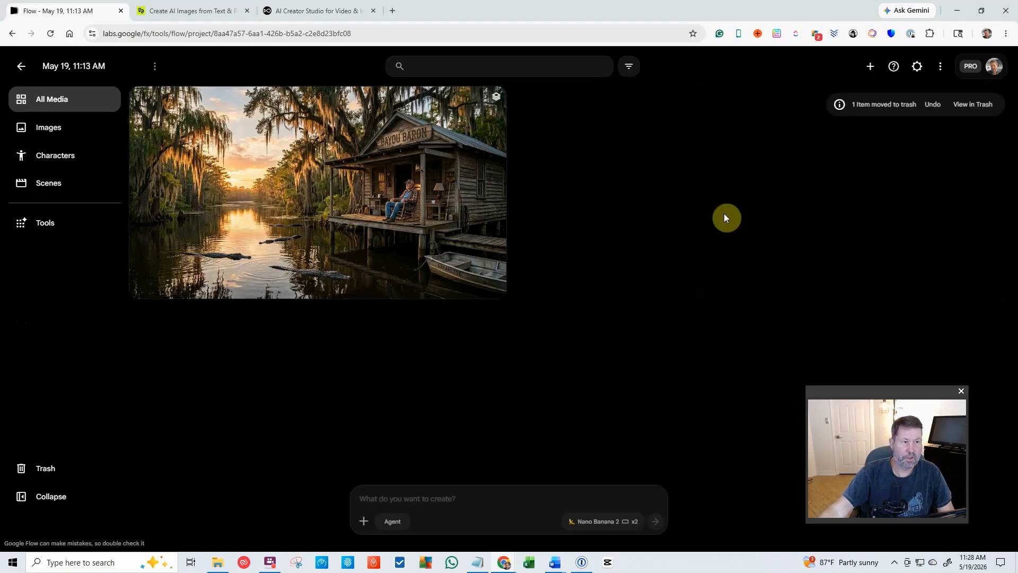
Step: Animate the BAYOU BARON image with a prompt for a slight breeze, the man rocking slowly in his chair, and alligators submerging and swimming slowly
{"action": "left_click", "coordinate": [492, 101]}
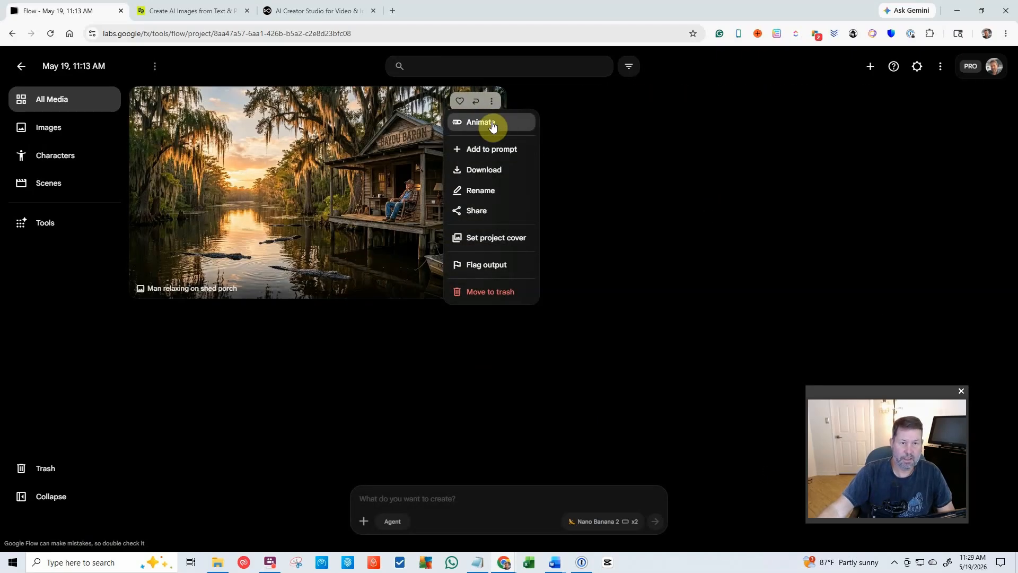
{"action": "left_click", "coordinate": [492, 123]}
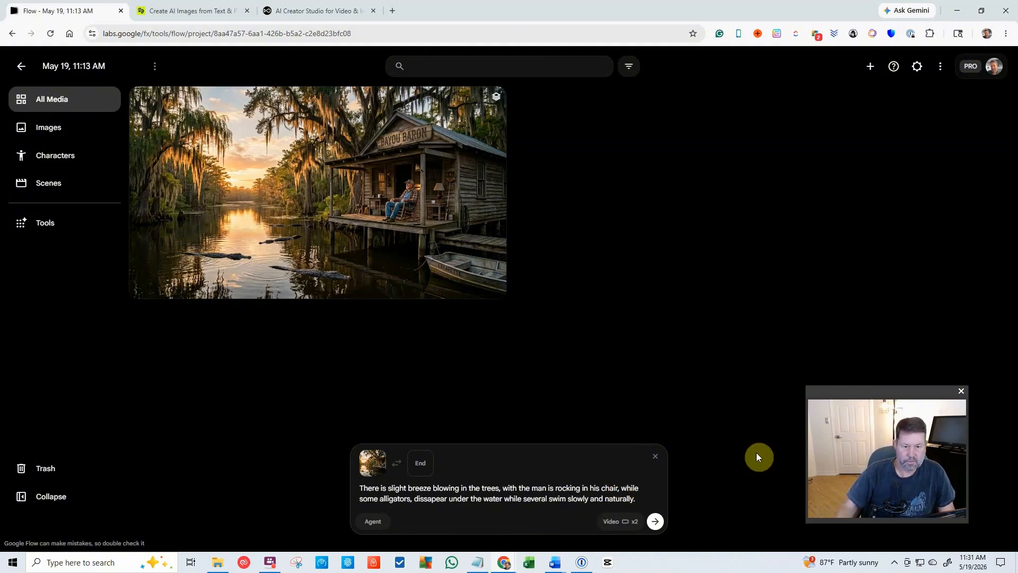
{"action": "type", "text": "slowly"}
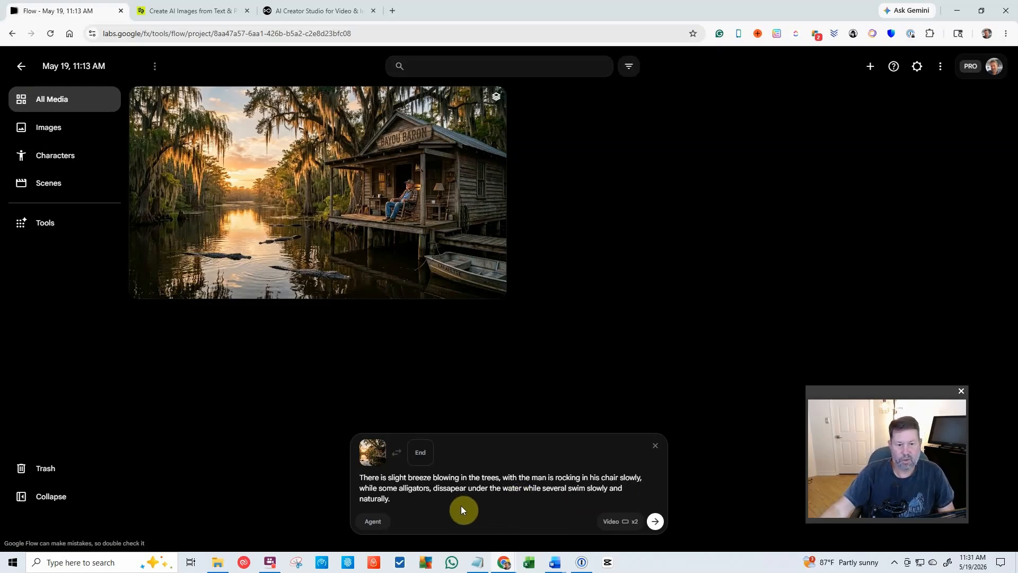
Step: Set the video output count to 1x and generate the 16:9 animation with Veo 3.1 - Fast
{"action": "left_click", "coordinate": [624, 522]}
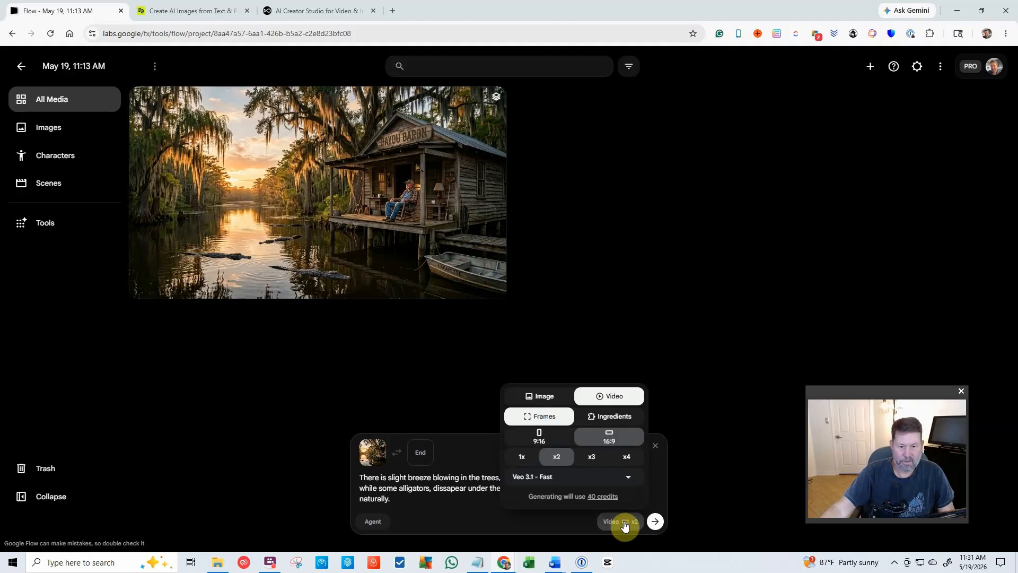
{"action": "left_click", "coordinate": [521, 456]}
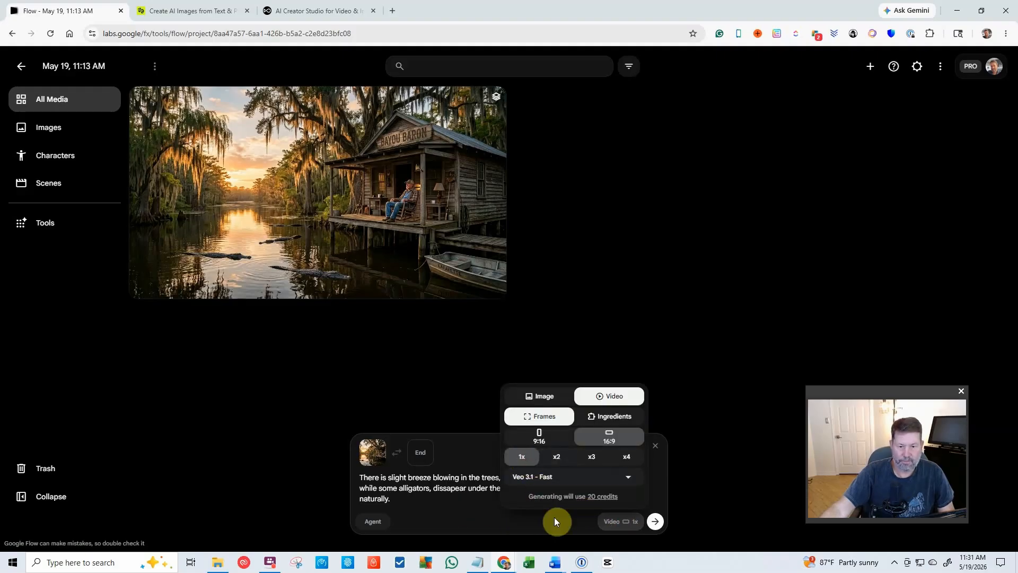
{"action": "left_click", "coordinate": [654, 525]}
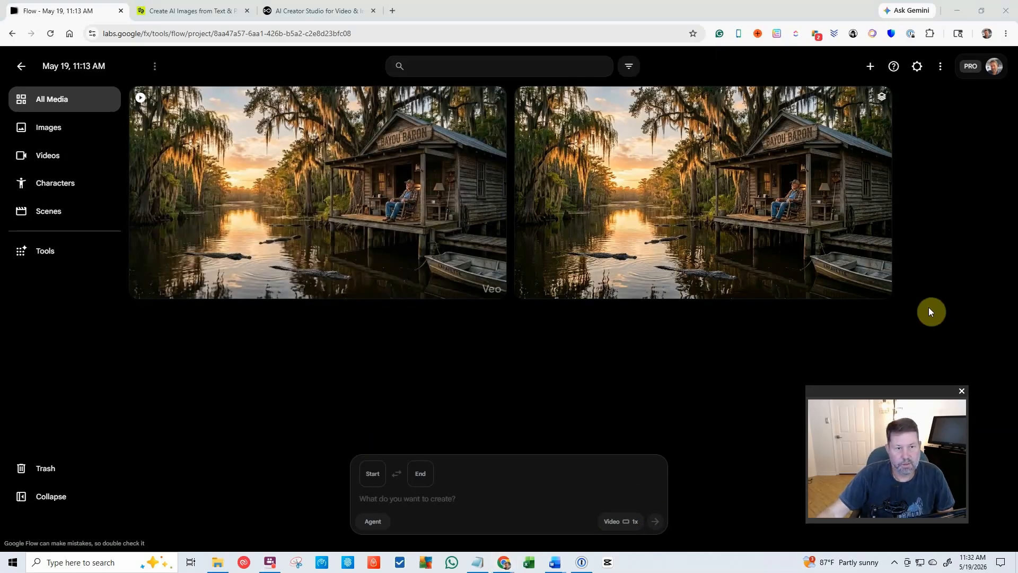
Step: Preview the rocking-chair and alligators video in the media grid and play it through in the editor, checking the motion and the Veo watermark
{"action": "left_click", "coordinate": [825, 295]}
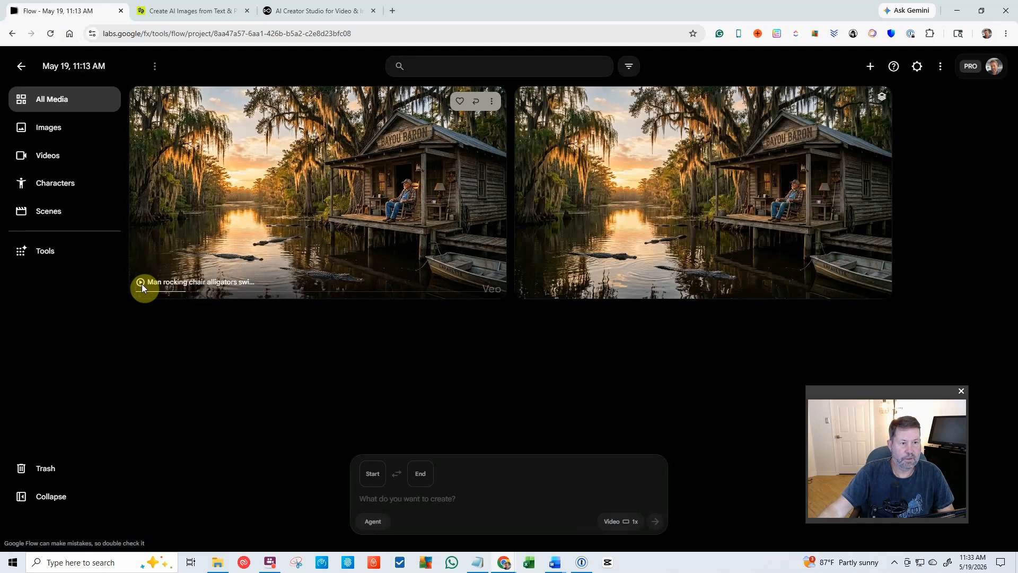
{"action": "mouse_move", "coordinate": [142, 284]}
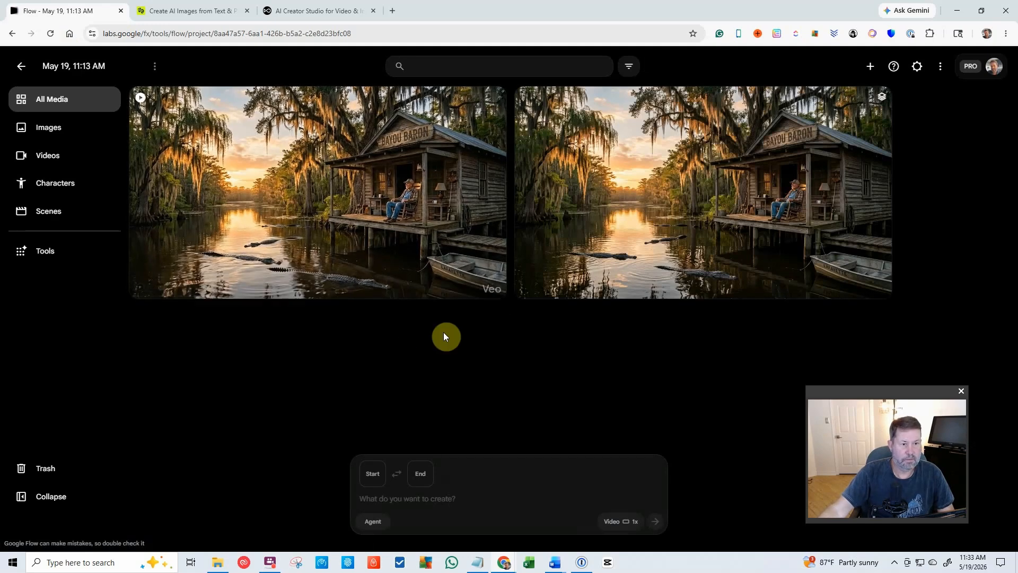
{"action": "left_click", "coordinate": [354, 258]}
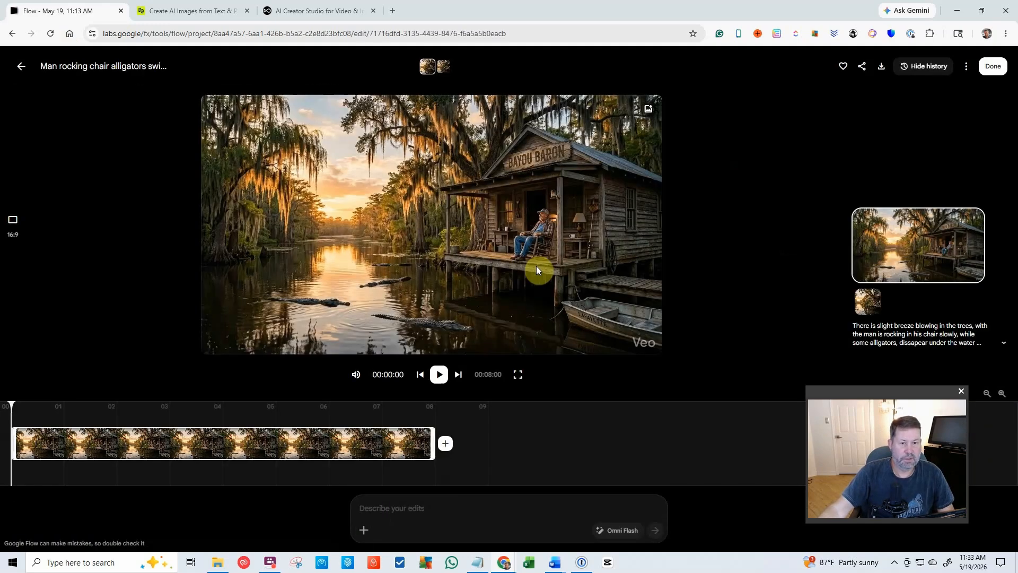
{"action": "left_click", "coordinate": [440, 375]}
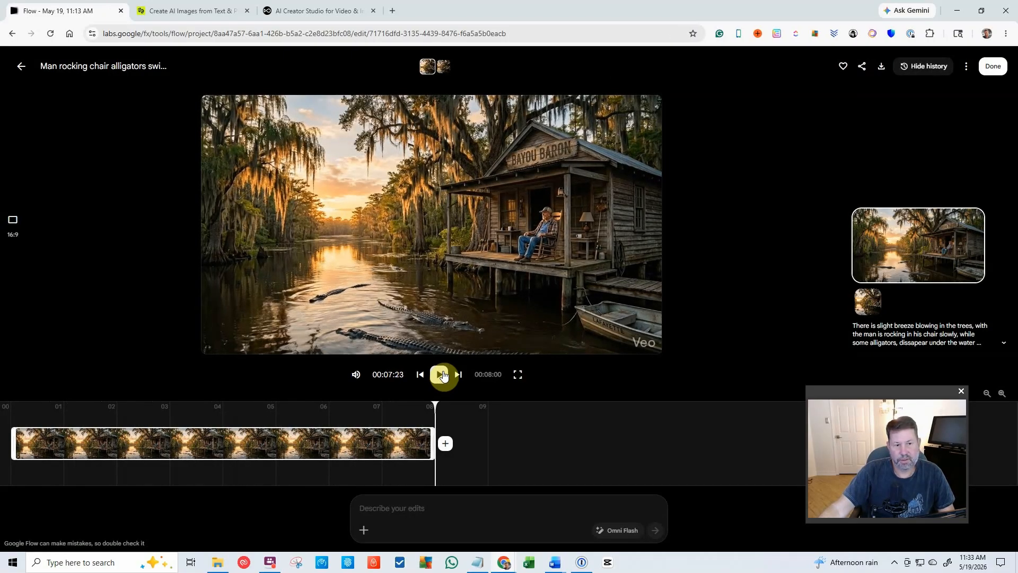
{"action": "left_click", "coordinate": [440, 374]}
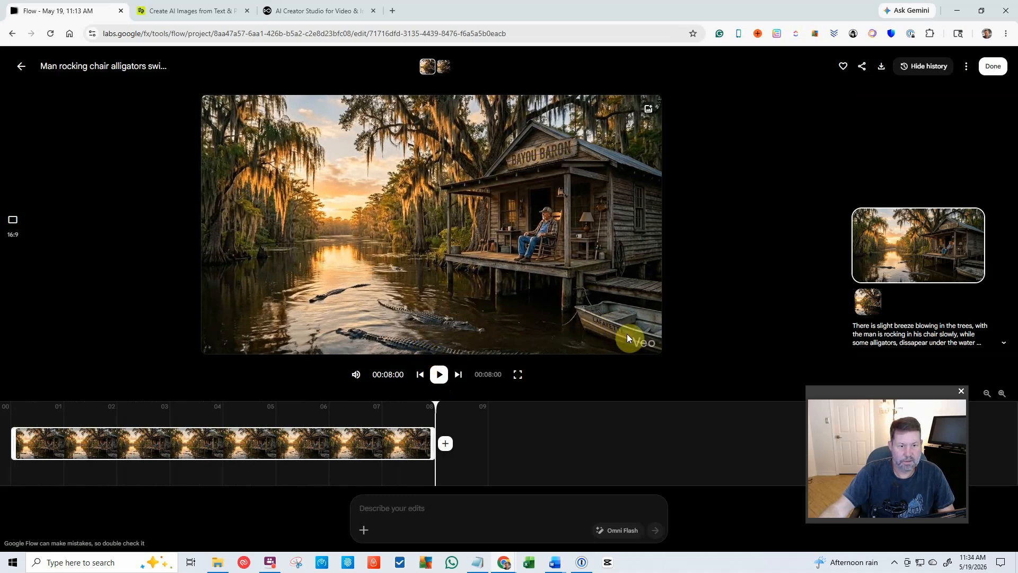
{"action": "left_click", "coordinate": [443, 377]}
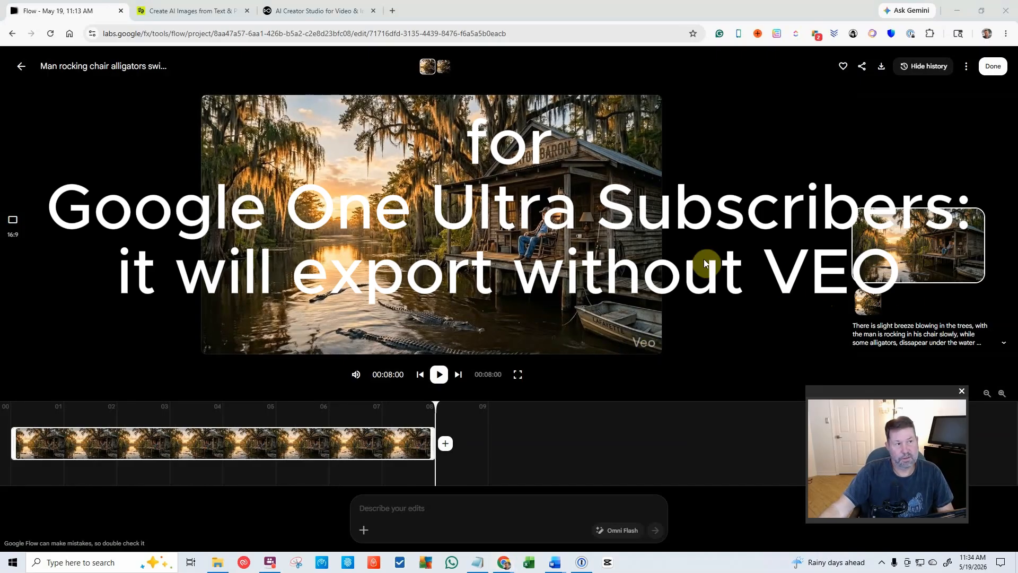
{"action": "left_click", "coordinate": [20, 69]}
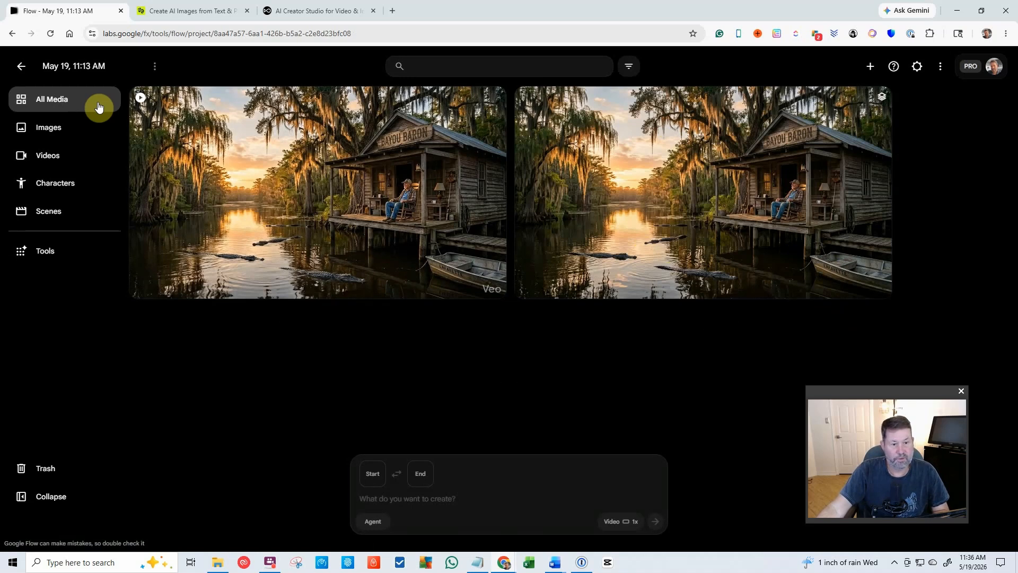
Step: Reopen the rocking-chair video and check the options for adding a clip or extending it with Veo 3.1 - Lite
{"action": "left_click", "coordinate": [268, 148]}
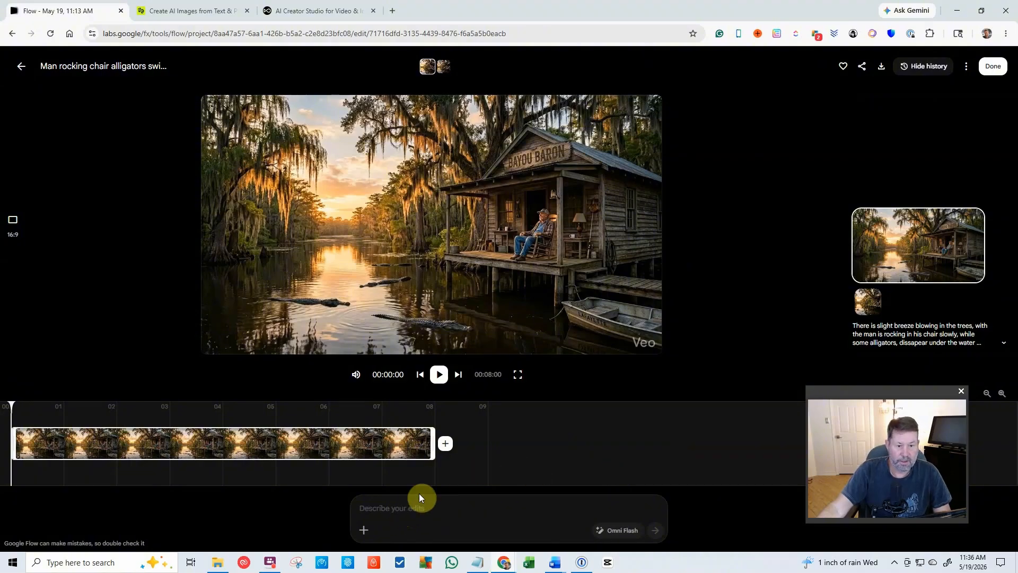
{"action": "left_click", "coordinate": [446, 446]}
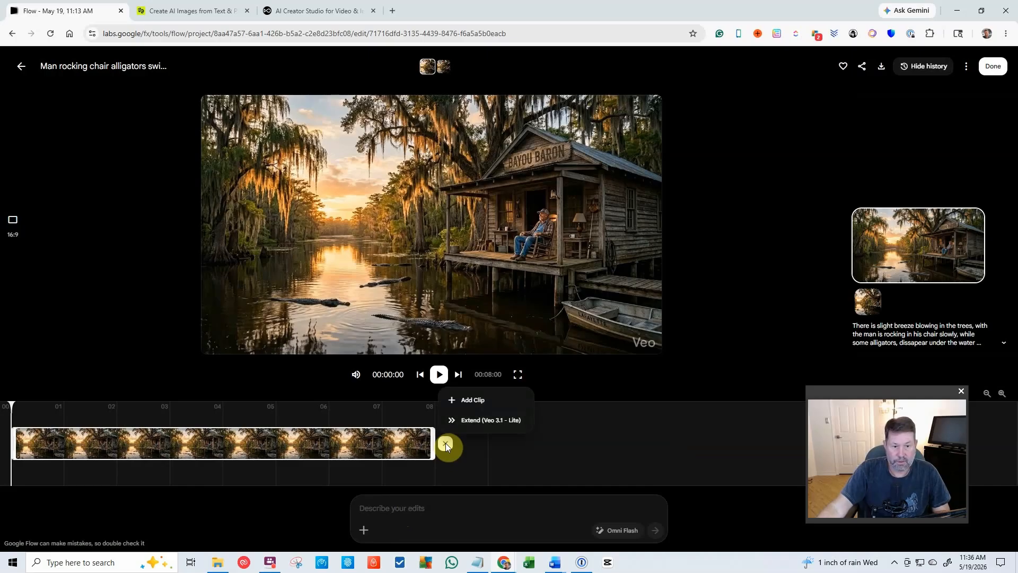
{"action": "left_click", "coordinate": [475, 420]}
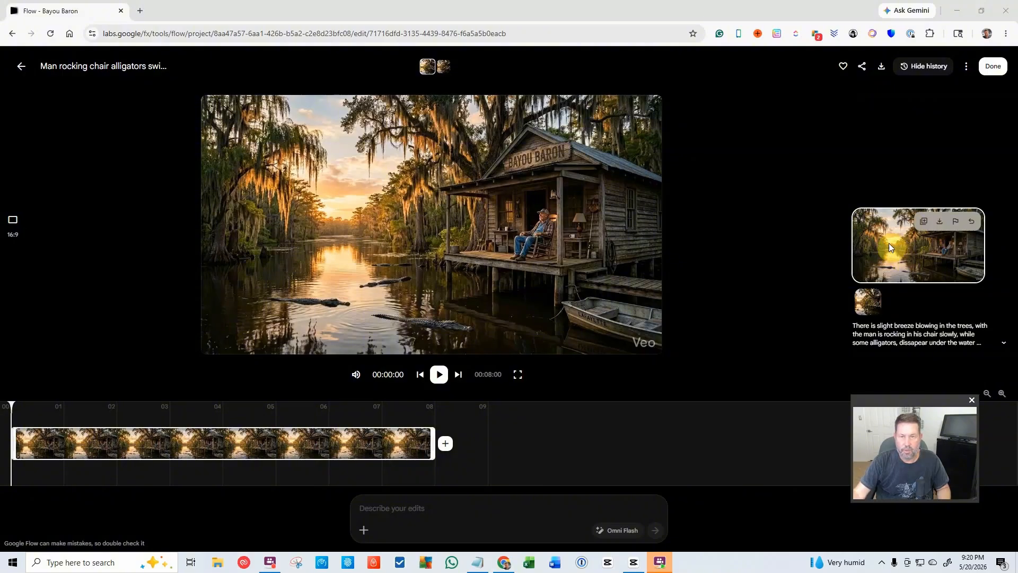
Step: Leave the Bayou Baron project and find it among the saved projects on the home page
{"action": "left_click", "coordinate": [23, 64]}
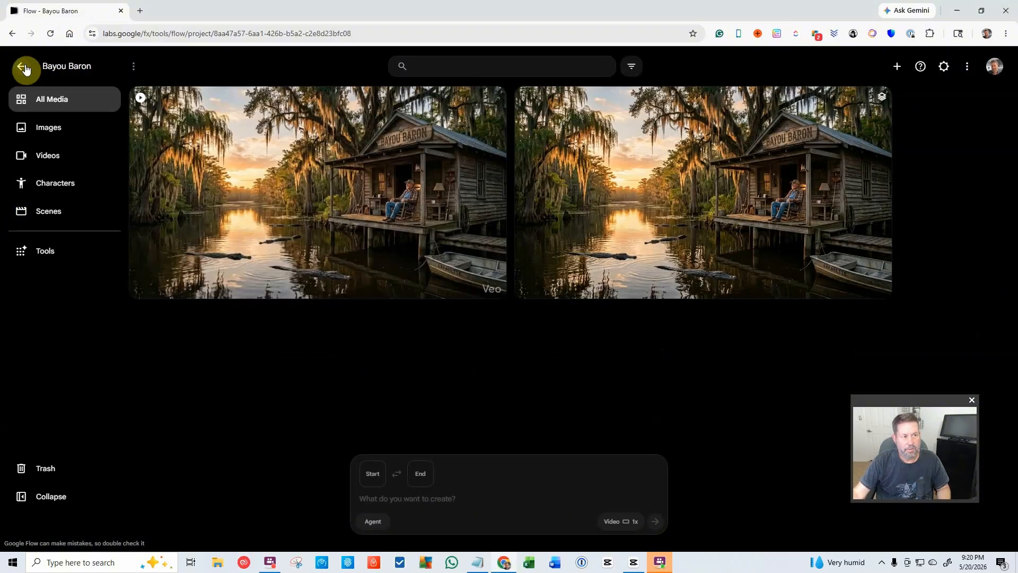
{"action": "left_click", "coordinate": [22, 66]}
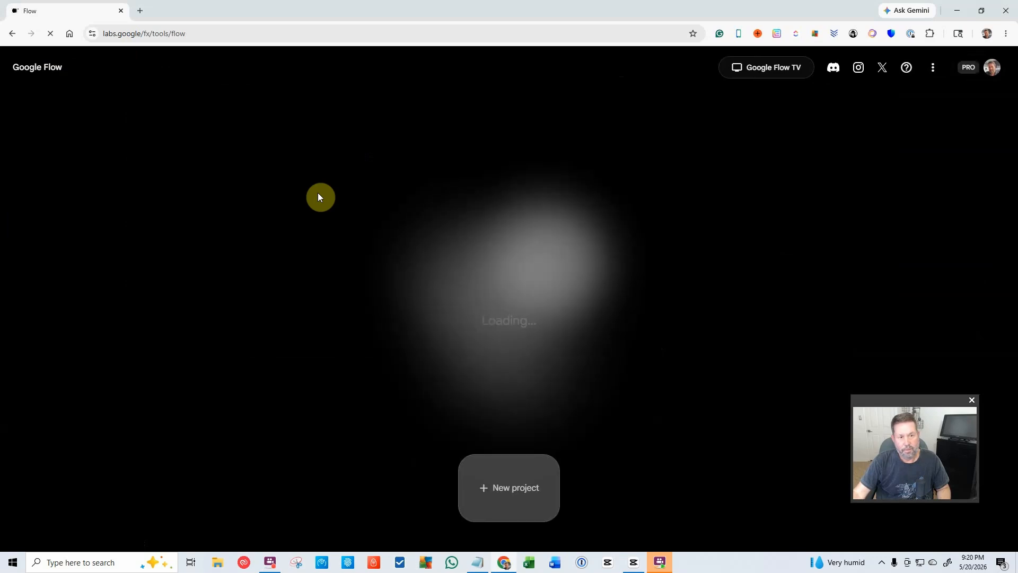
{"action": "scroll", "coordinate": [320, 196], "scroll_direction": "down", "scroll_amount": 3}
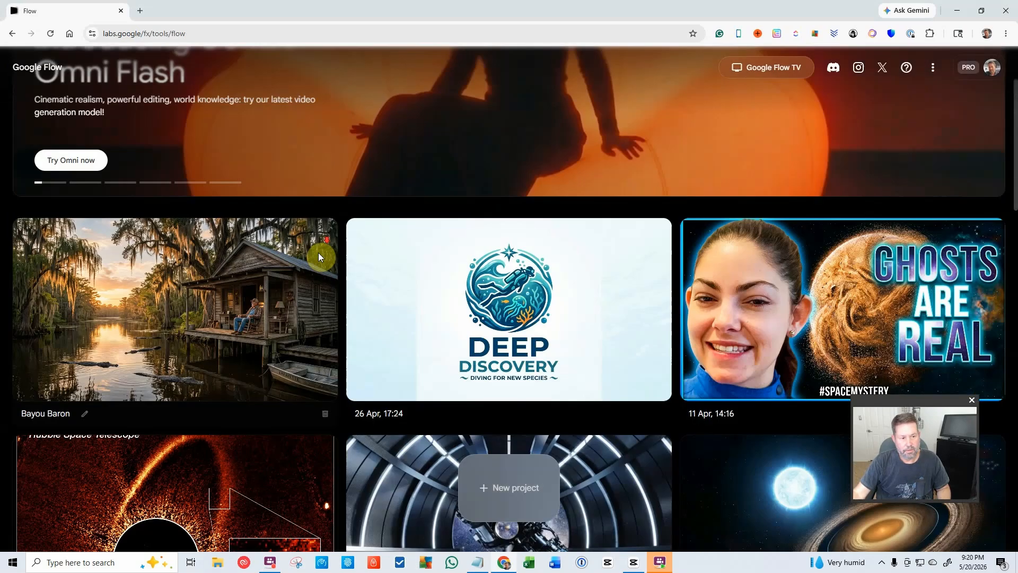